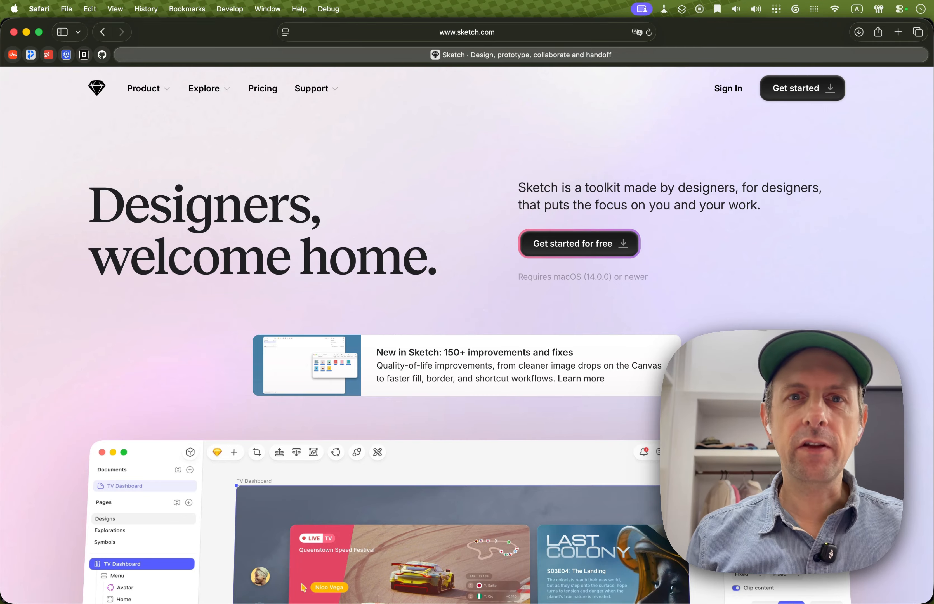
Step: Switch to Sketch and add an iPhone 17 Pro Max frame in an empty area of the canvas
key("super+Tab")
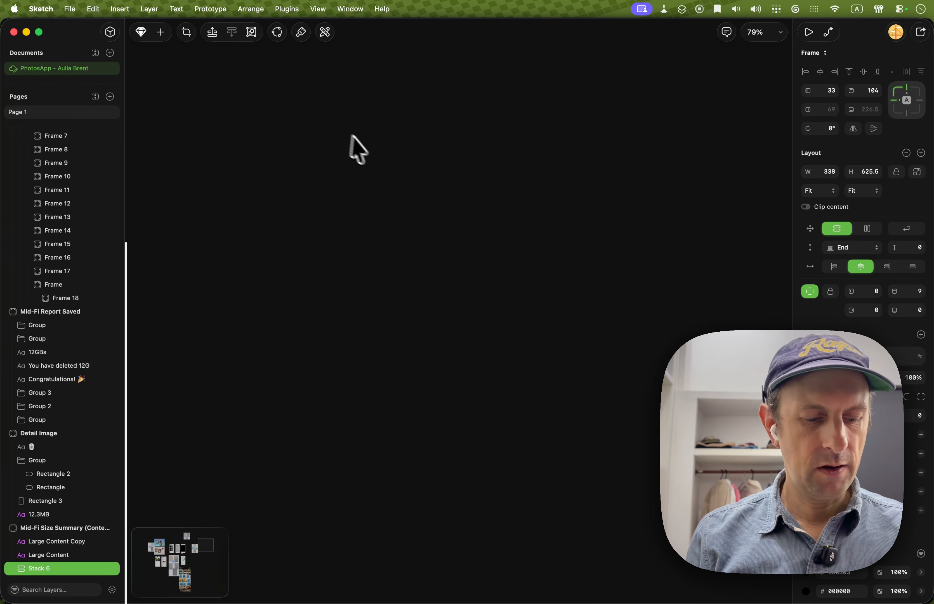
key("f")
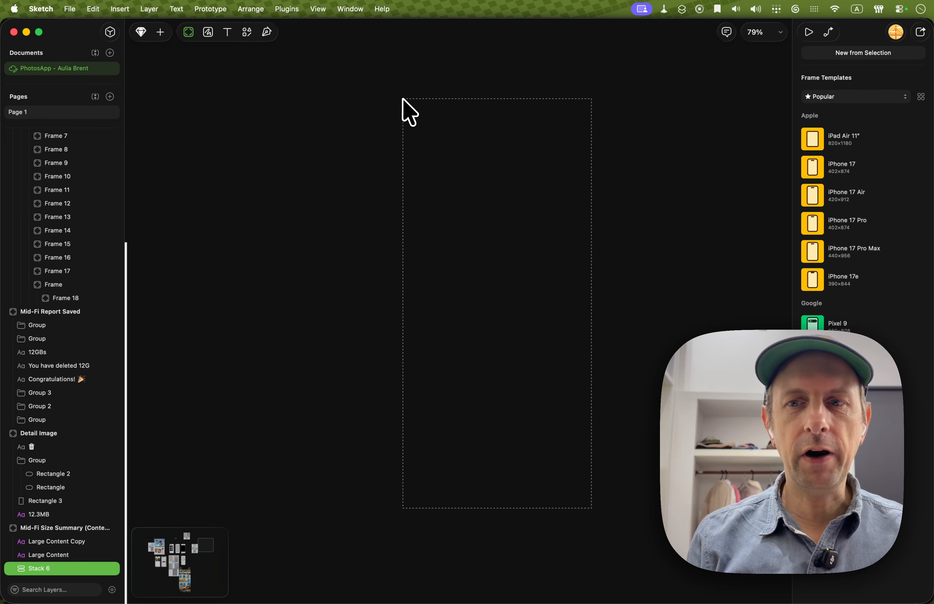
left_click(879, 250)
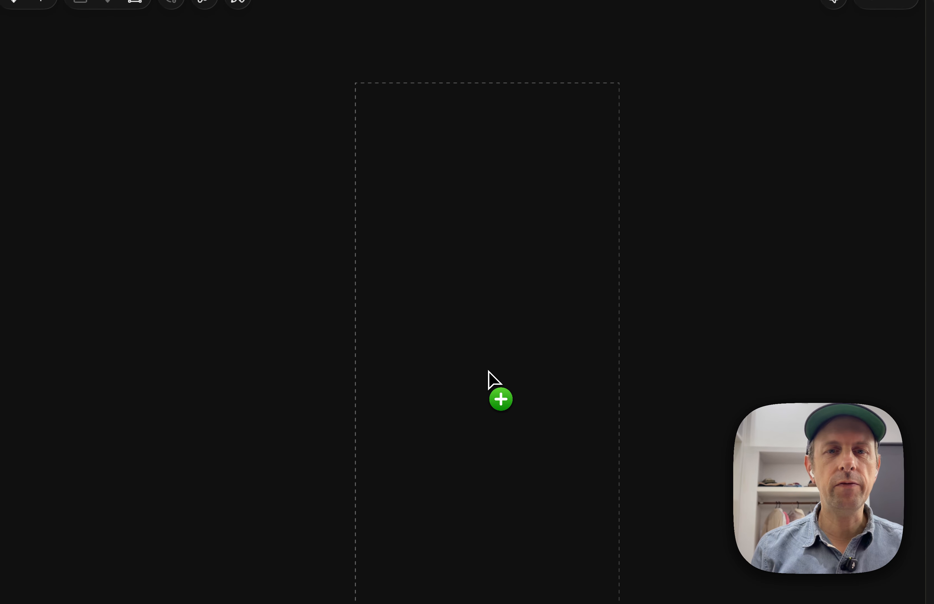
left_click(450, 364)
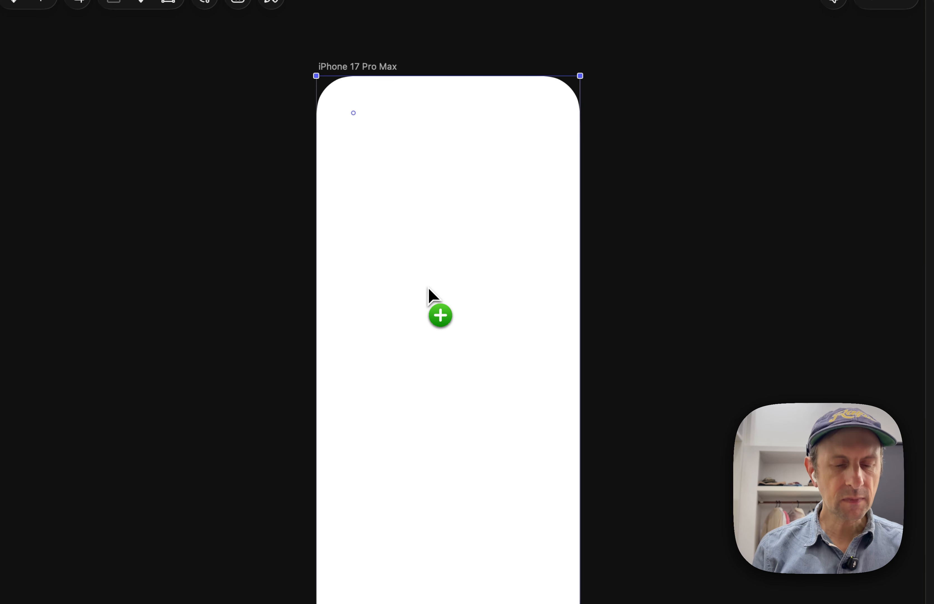
Step: Add the text "Items to Delete" near the upper-left corner of the iPhone 17 Pro Max frame
key("t")
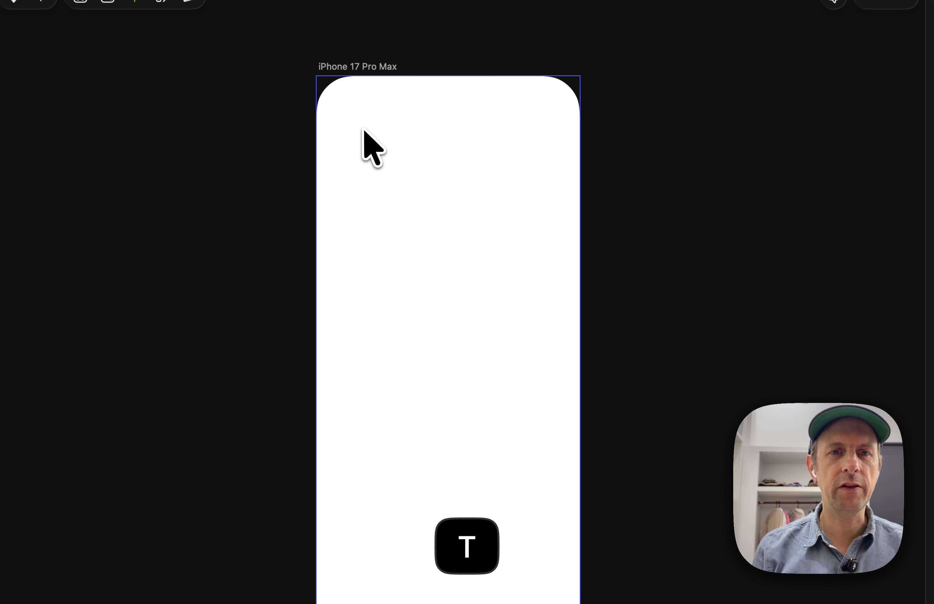
left_click(343, 103)
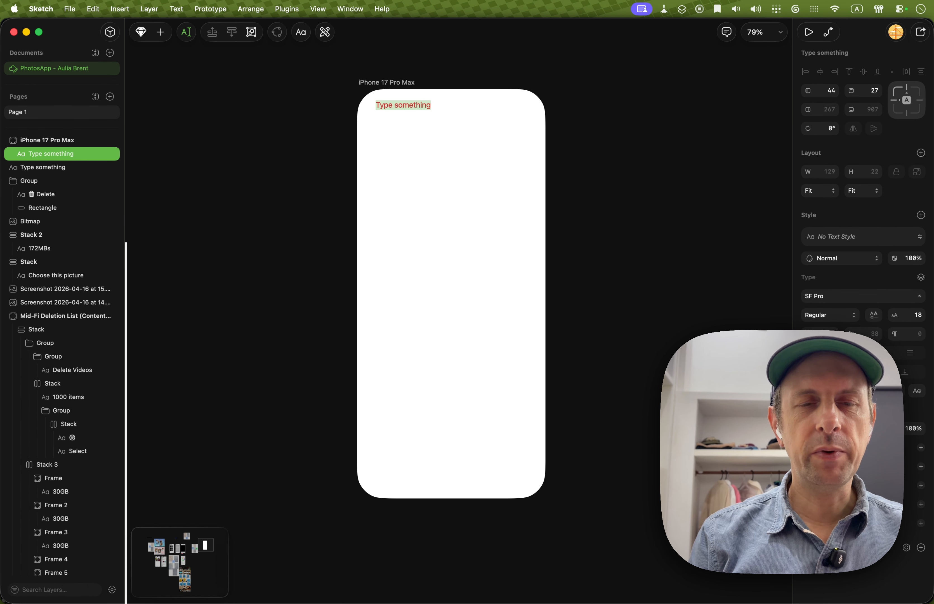
type("Items ")
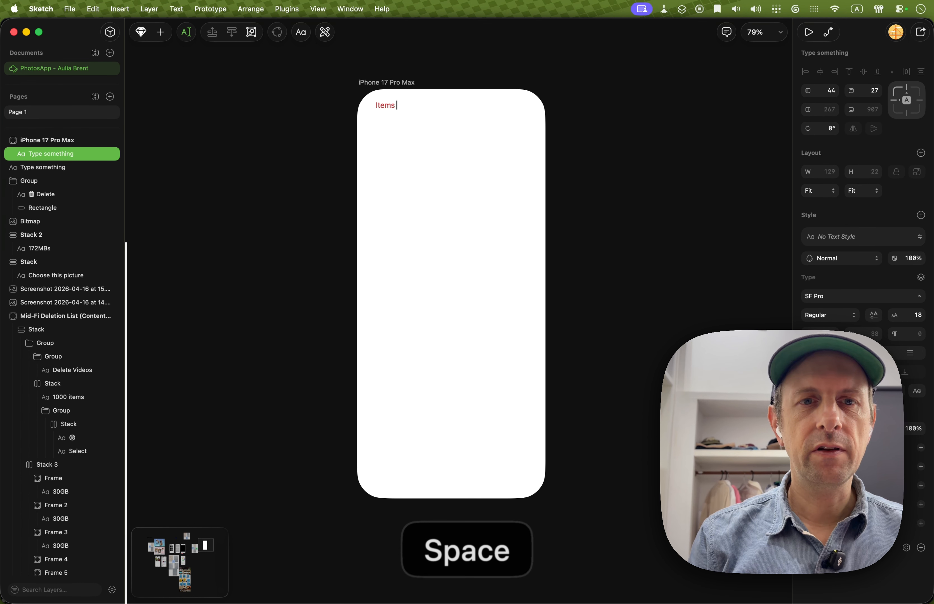
type("to Delete")
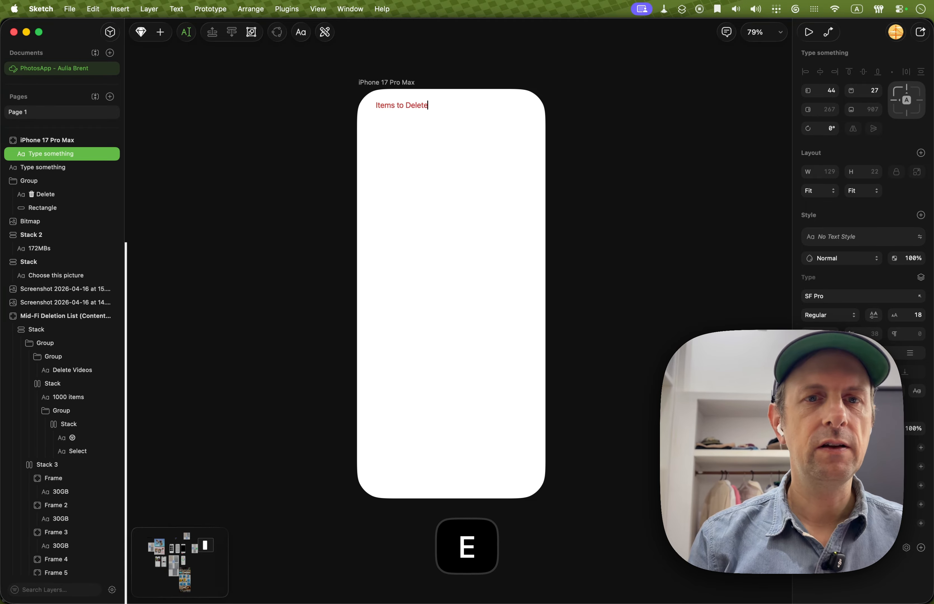
key("Escape")
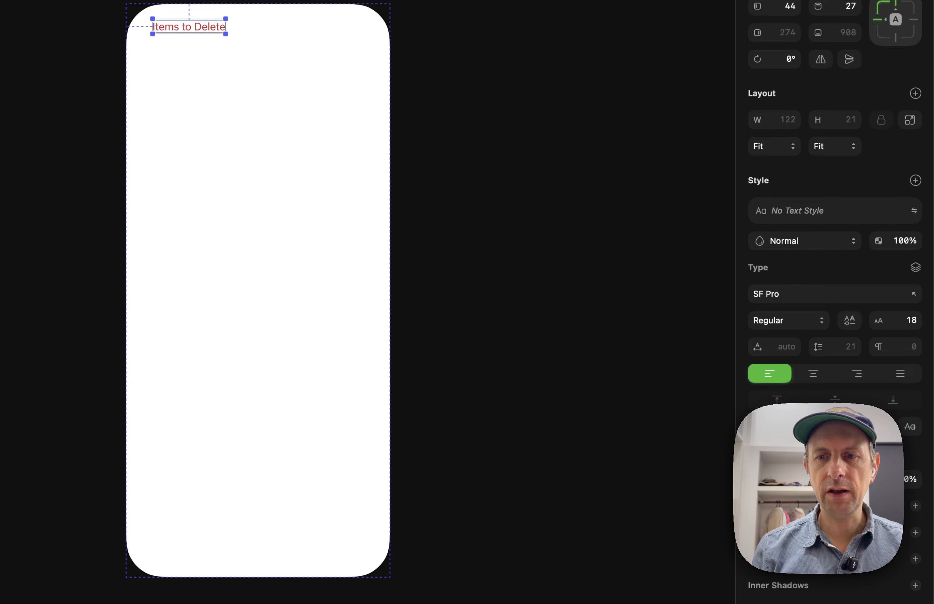
Step: Set the title text's color to near-black (#080808) and its font size to 32
left_click(759, 479)
left_click(566, 603)
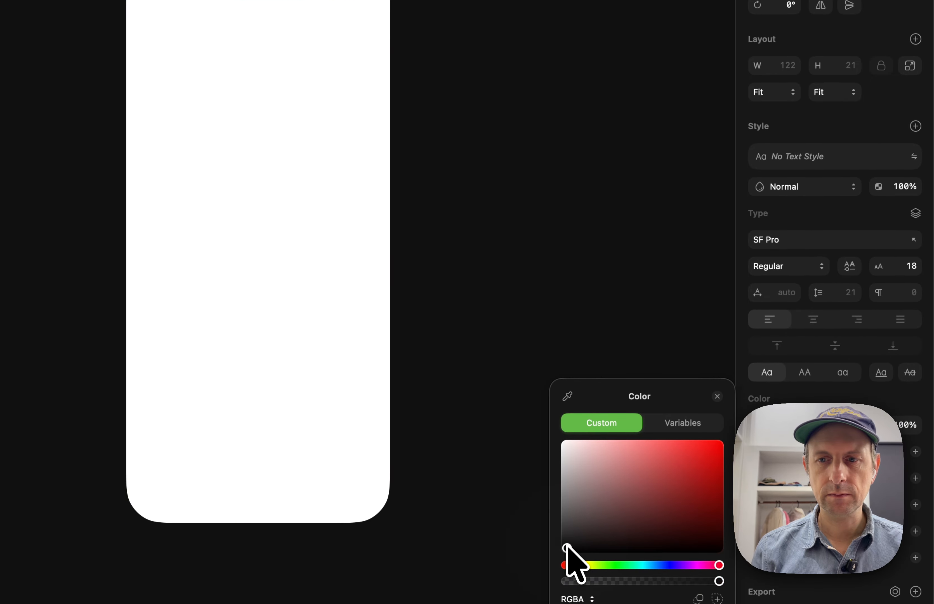
left_click(906, 267)
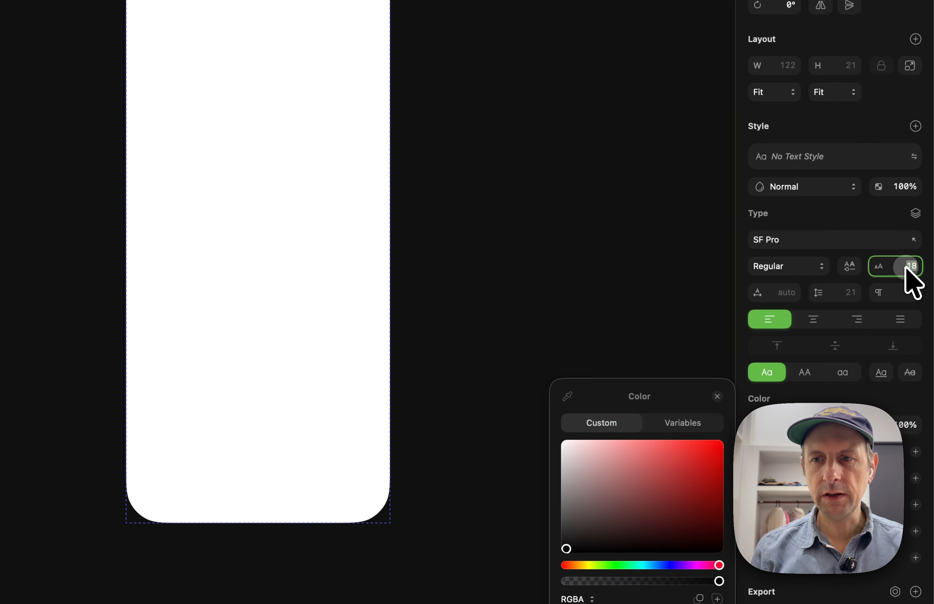
type("32")
key("Return")
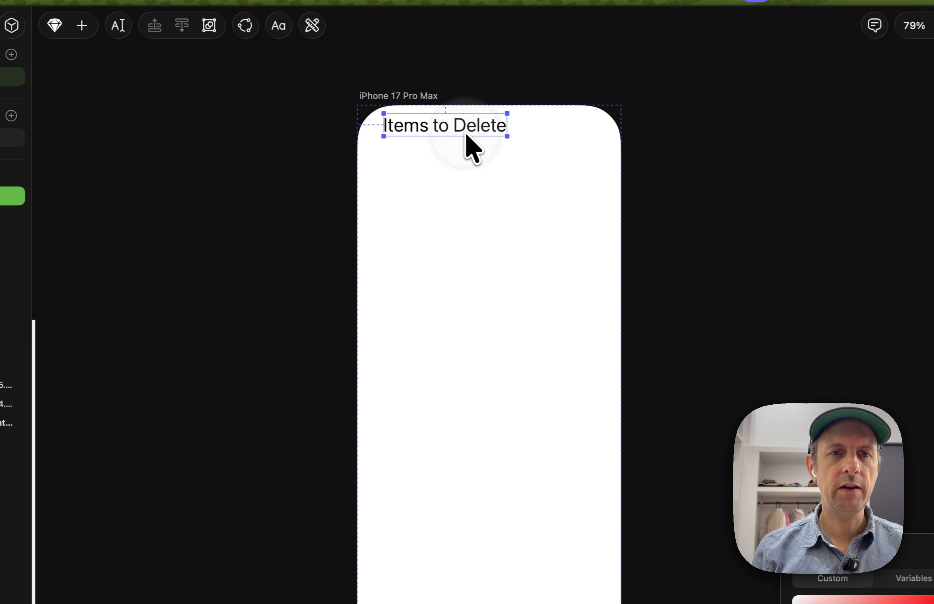
Step: Move the title to X 24, Y 23 inside the phone frame and shift the whole phone frame slightly upward
left_click_drag(299, 136, 287, 141)
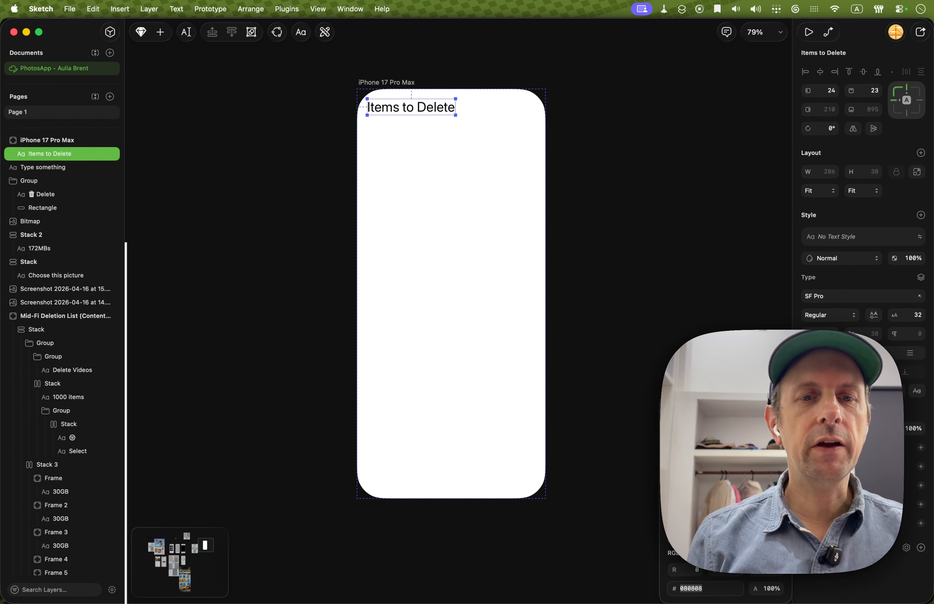
left_click(360, 243)
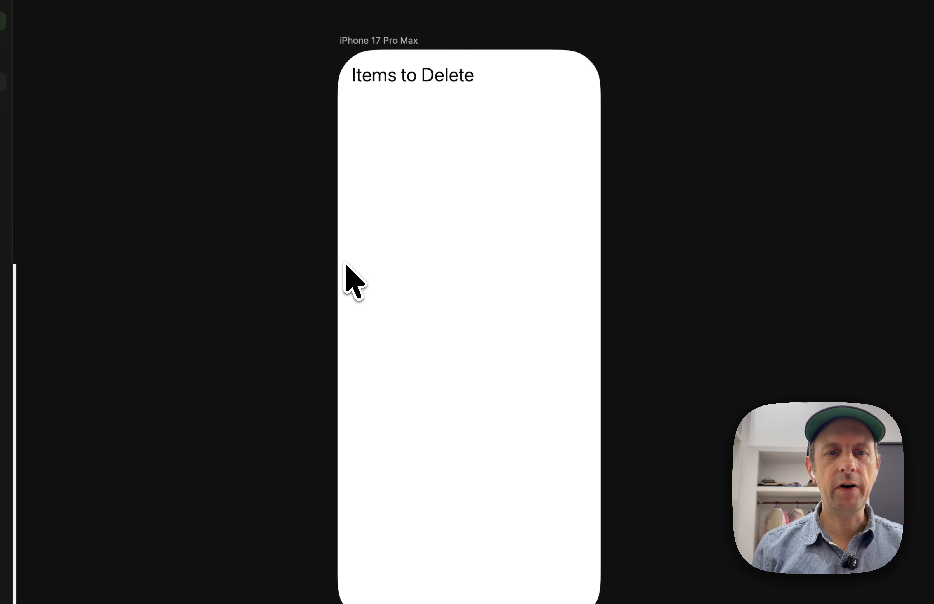
left_click(344, 267)
left_click_drag(343, 267, 341, 241)
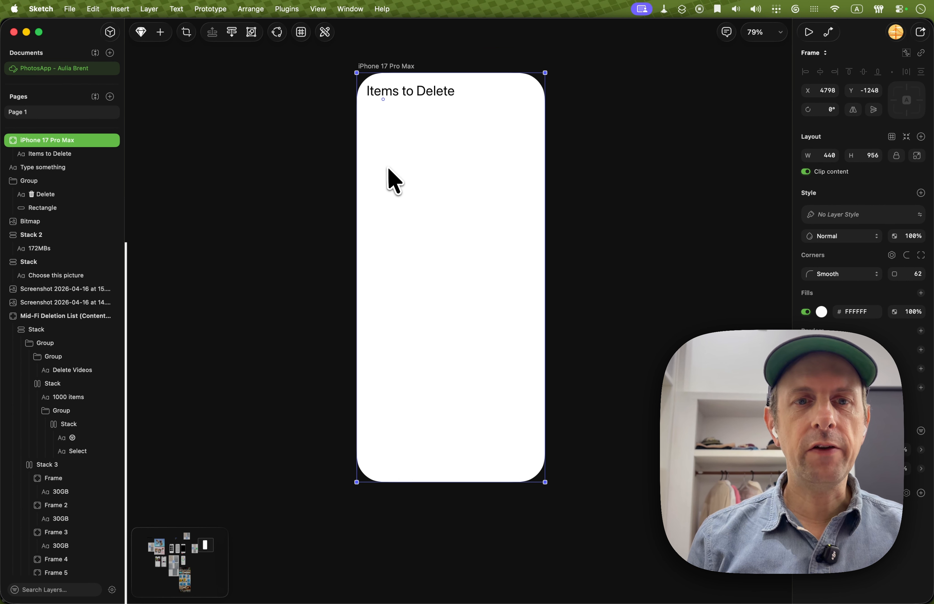
Step: Draw a square frame of about 121 × 121 inside the phone frame, below the title
key("f")
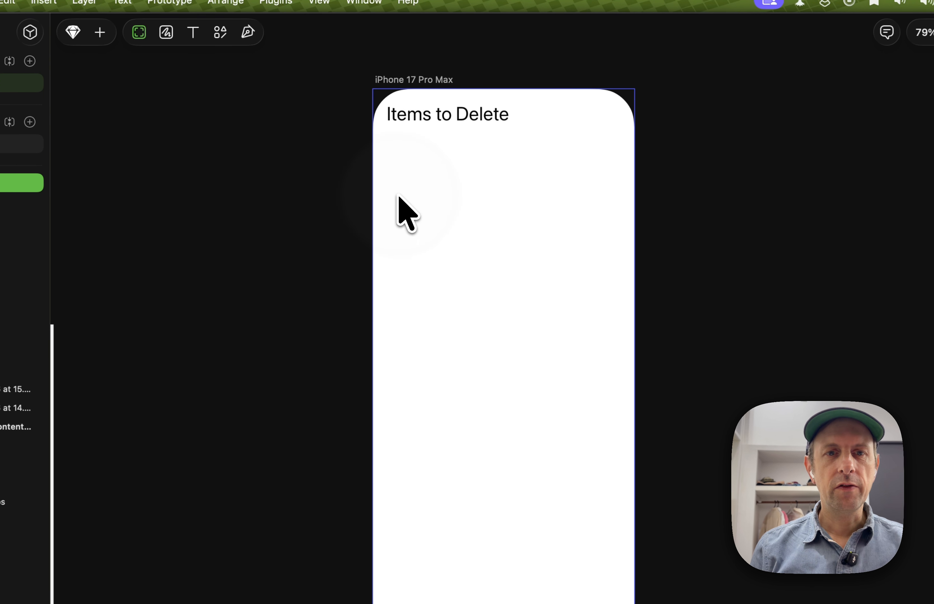
left_click_drag(374, 149, 379, 156)
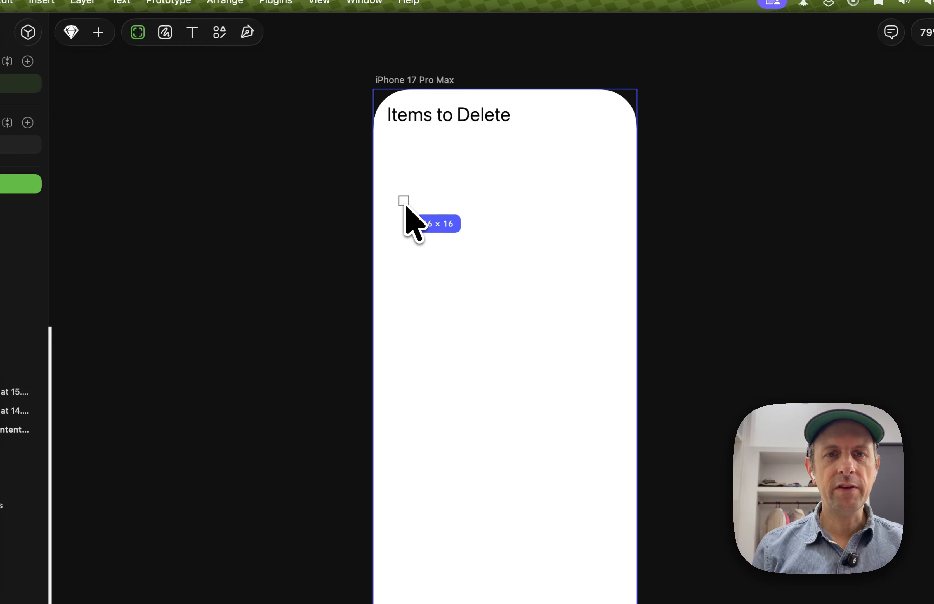
left_click_drag(406, 206, 423, 202)
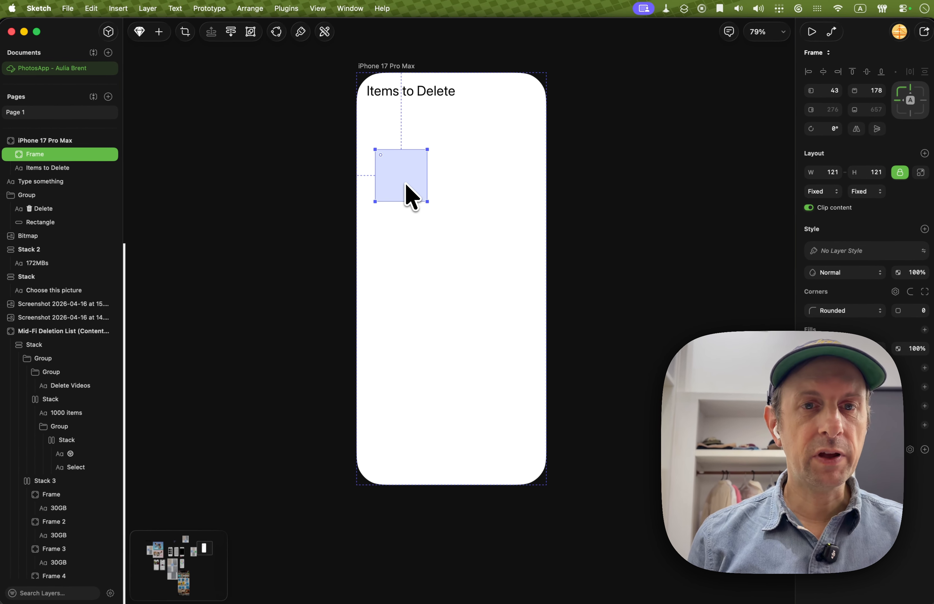
Step: Duplicate the square frame four times and combine all five squares into one stack
key("super+d")
key("super+d")
key("super+d")
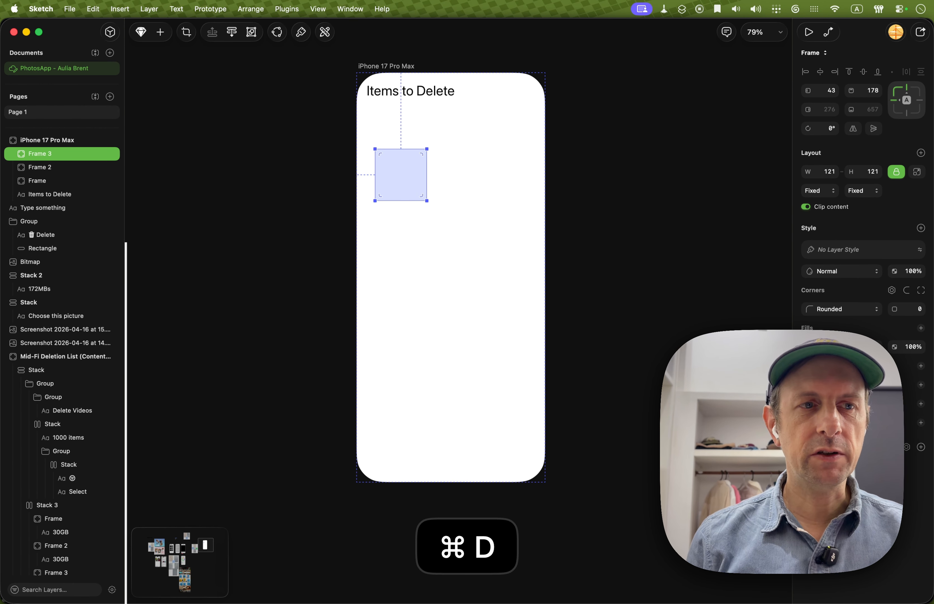
key("super+d")
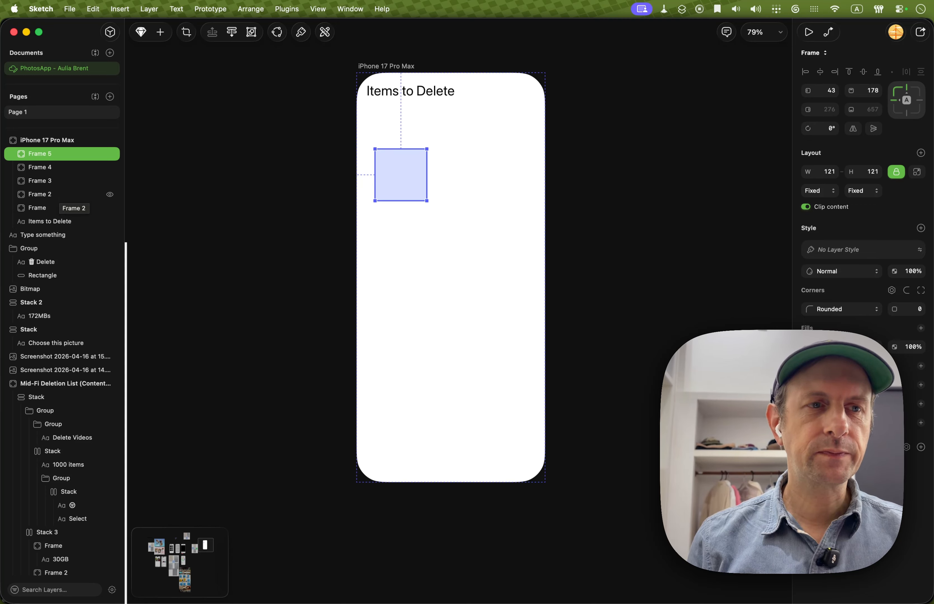
left_click(45, 207, "shift")
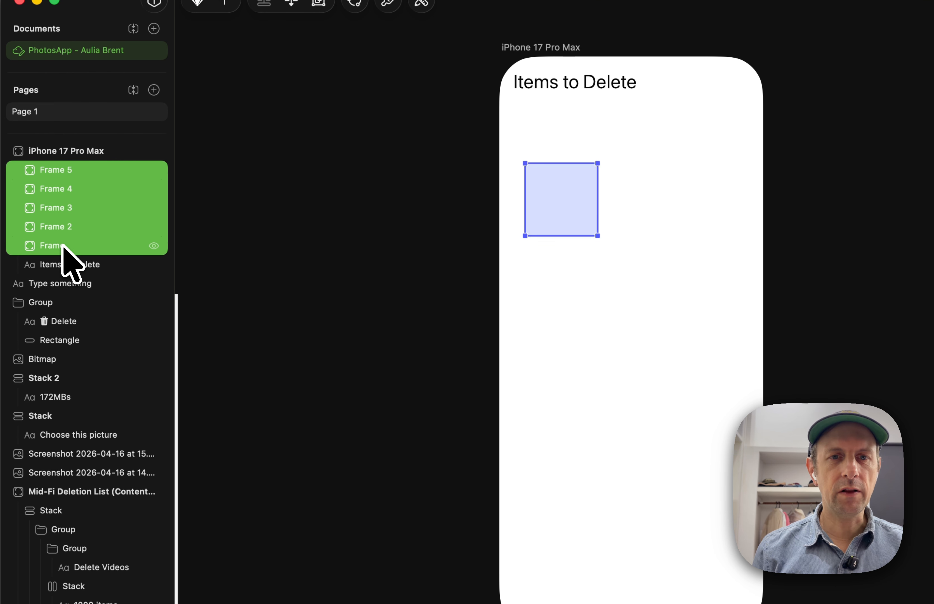
key("super+l")
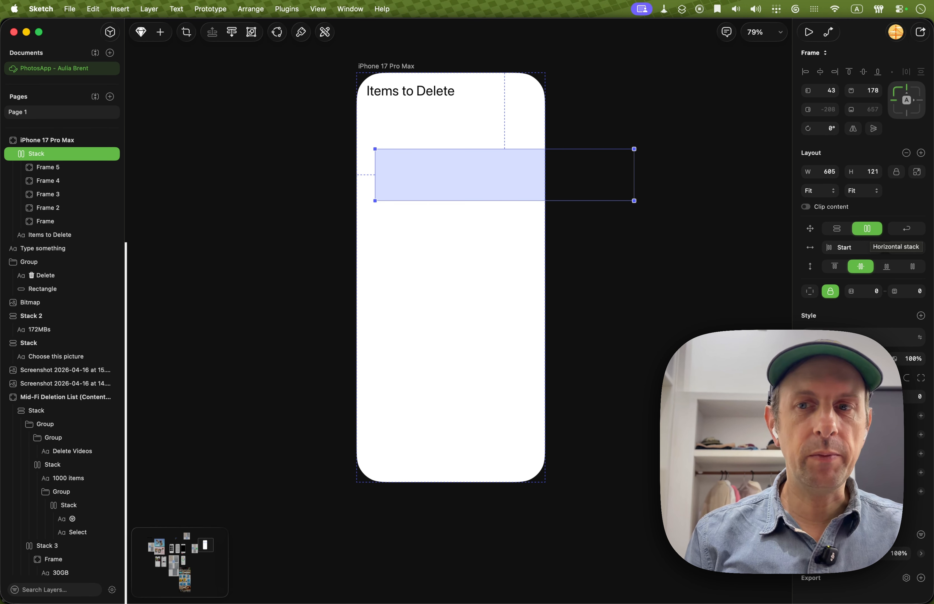
Step: Try the stack vertically, return it to horizontal with a gap of 6 between the squares, and enable wrapping
left_click(838, 232)
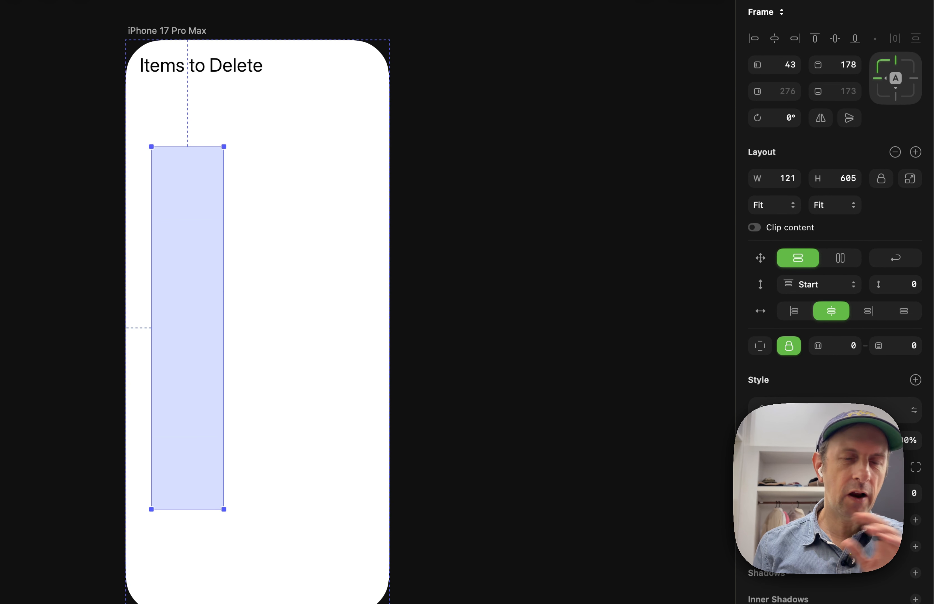
left_click(843, 275)
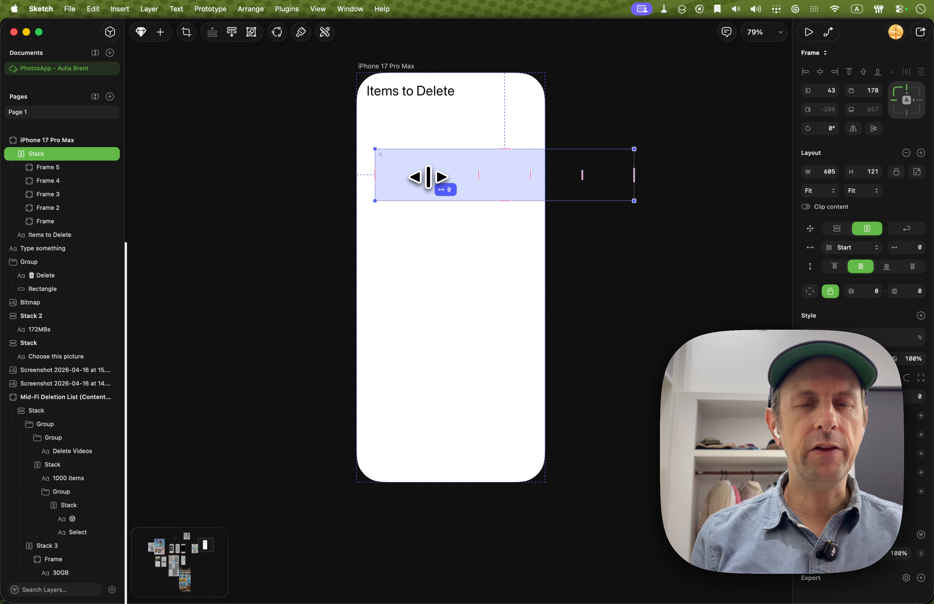
left_click_drag(428, 176, 429, 173)
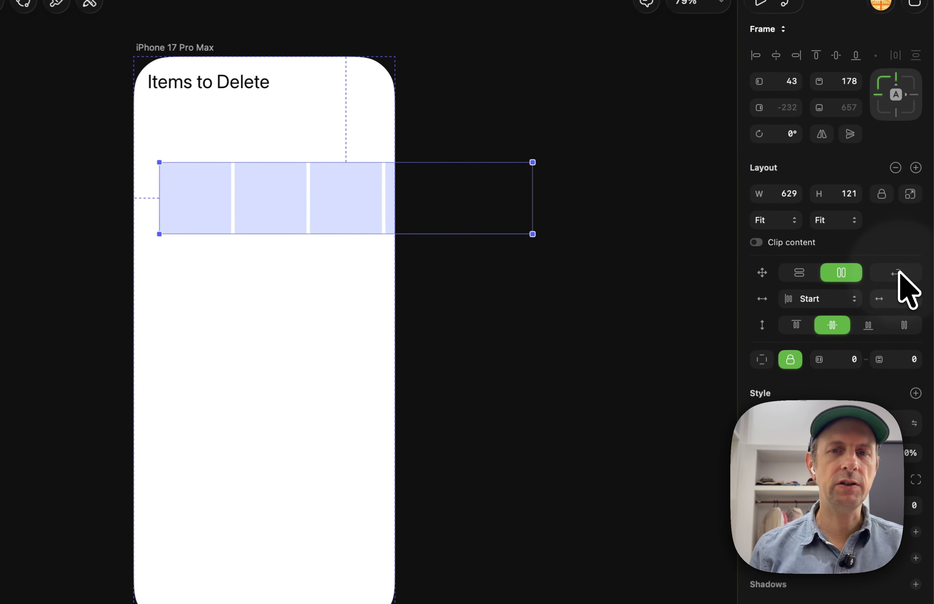
left_click(908, 229)
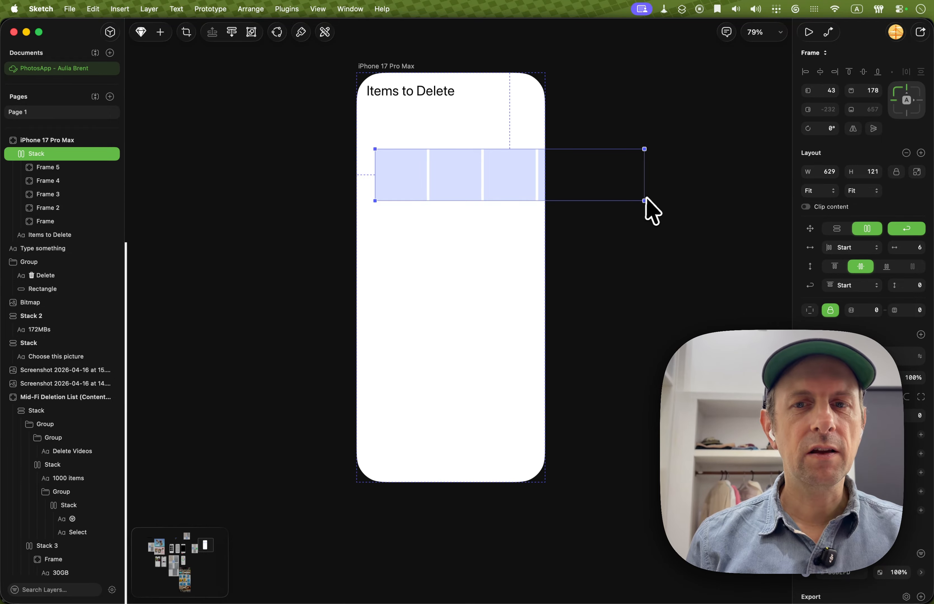
Step: Resize and reposition the stack to nearly fill the phone frame below the title, and add a row gap of about 5
left_click_drag(646, 200, 536, 308)
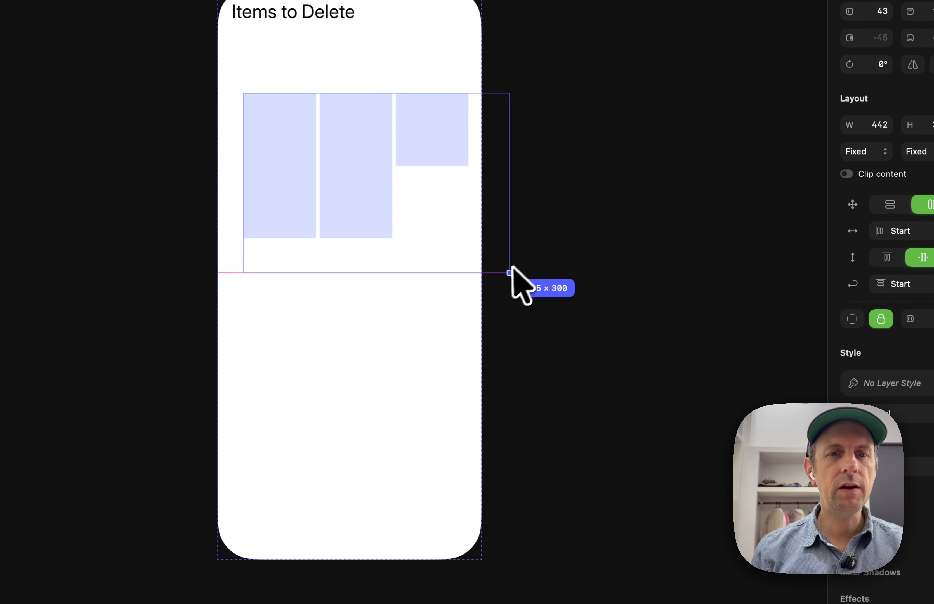
mouse_move(470, 317)
left_mouse_down()
mouse_move(453, 387)
mouse_move(464, 437)
mouse_move(450, 519)
left_mouse_up()
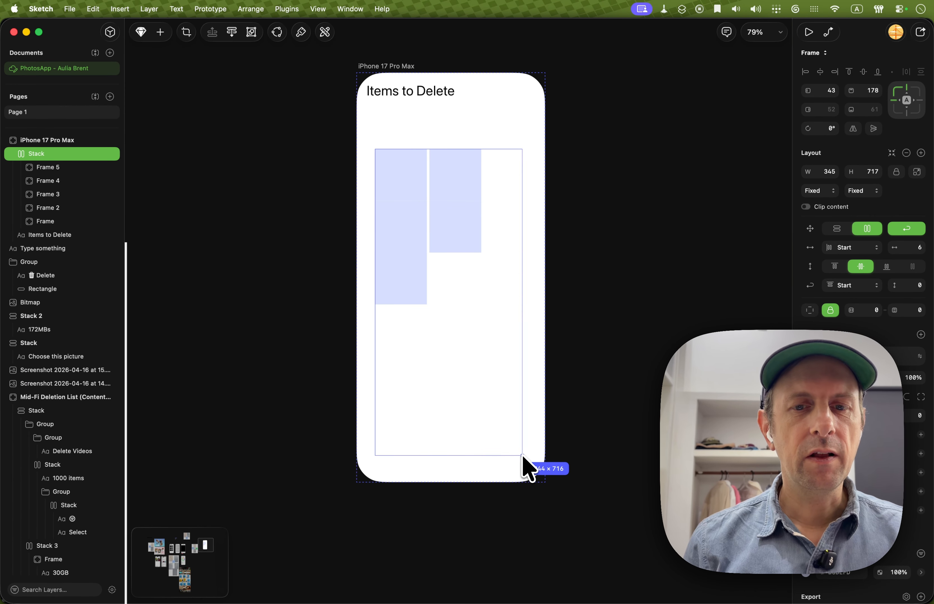
left_click_drag(523, 456, 545, 479)
left_click_drag(362, 479, 322, 514)
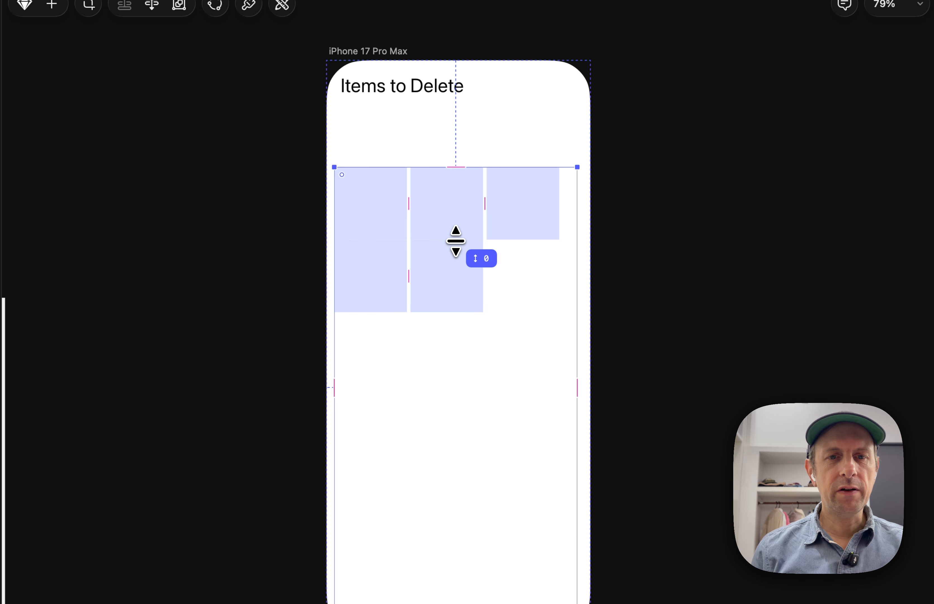
left_click_drag(456, 241, 455, 245)
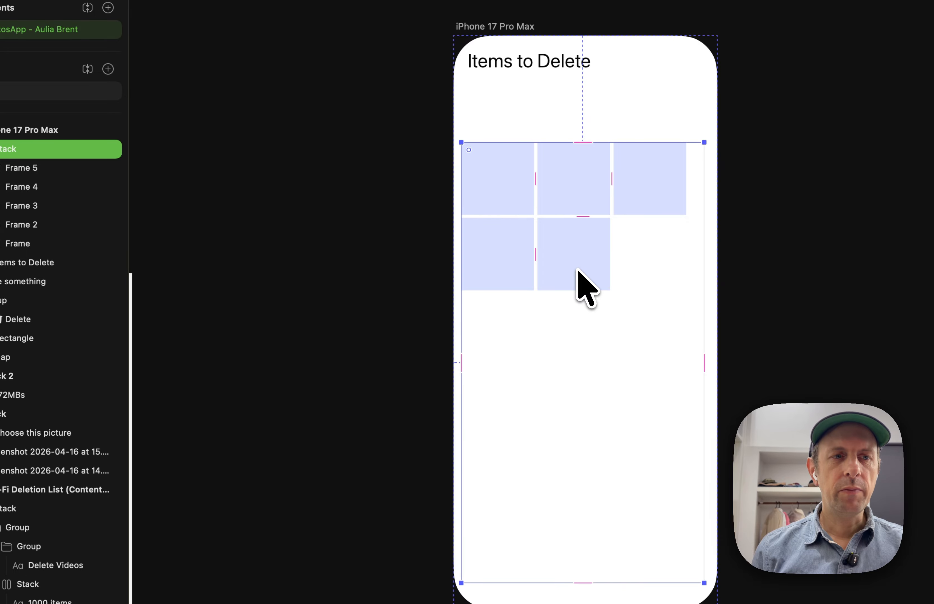
Step: Duplicate the last square in the stack seven times to fill four rows of three
left_click(34, 248)
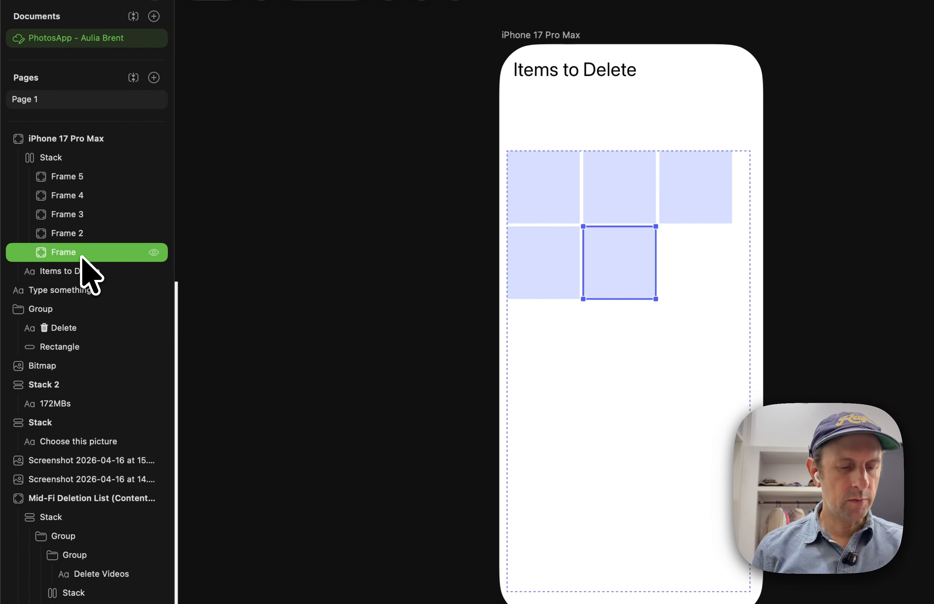
key("super+d")
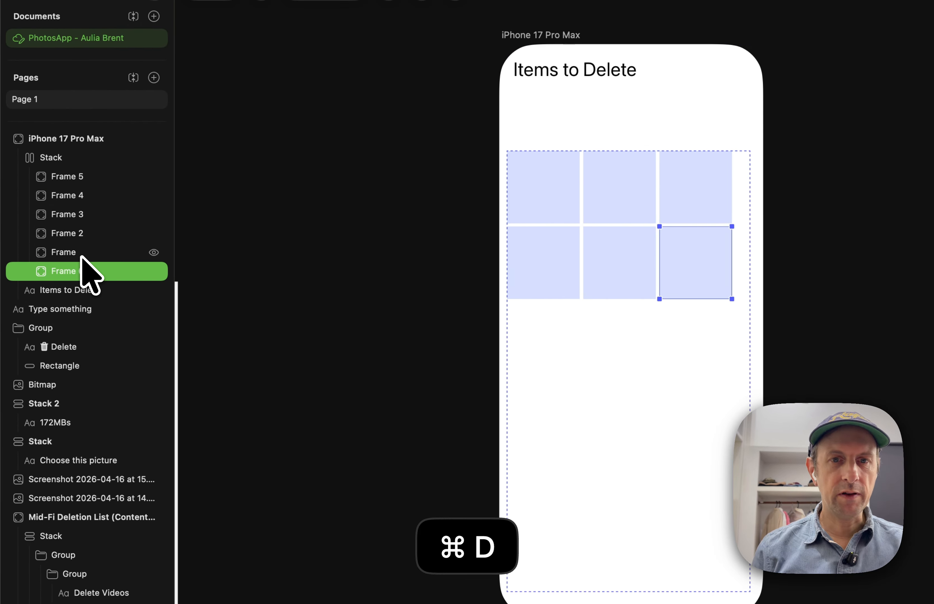
key("super+d")
key("super+d")
key("super+d")
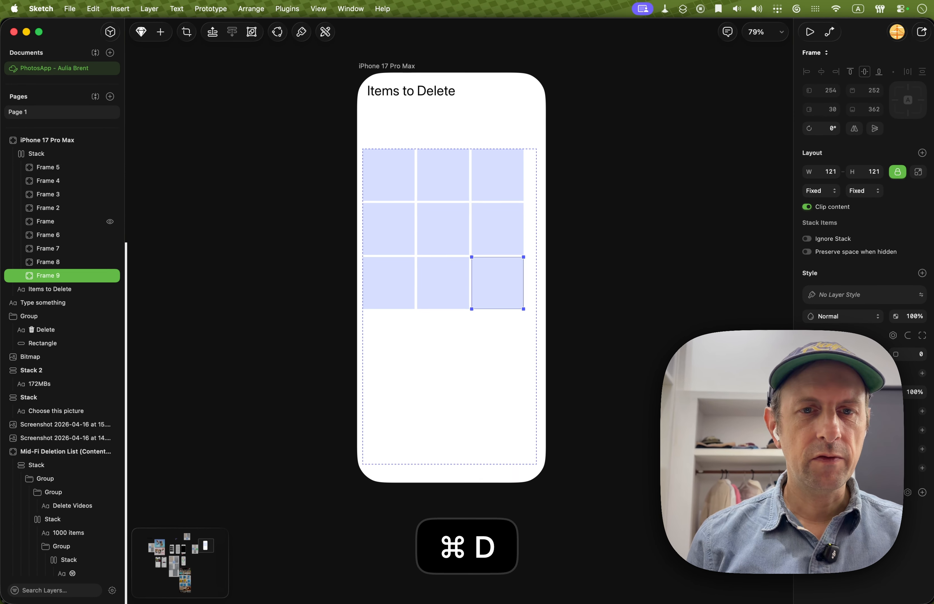
key("super+d")
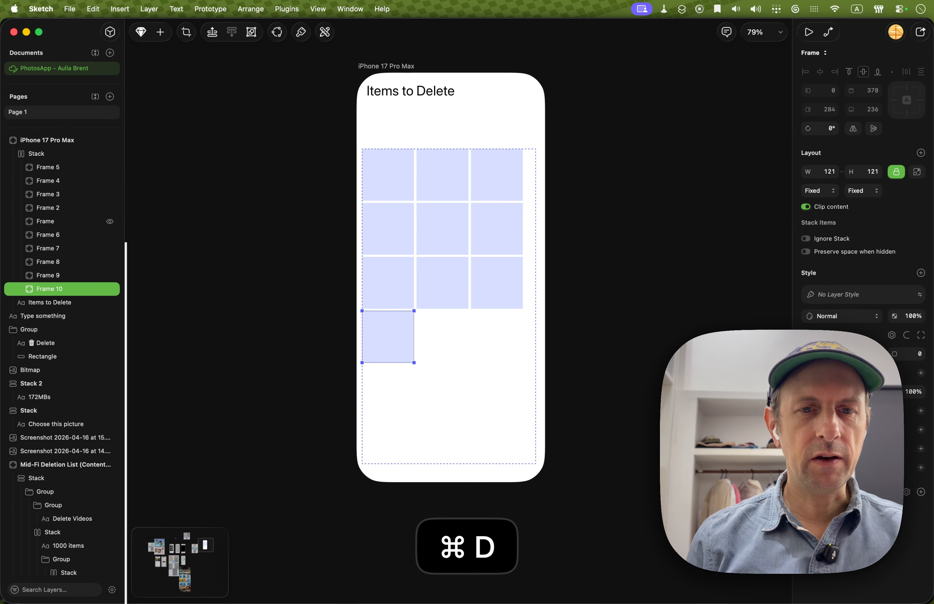
key("super+d")
key("super+d")
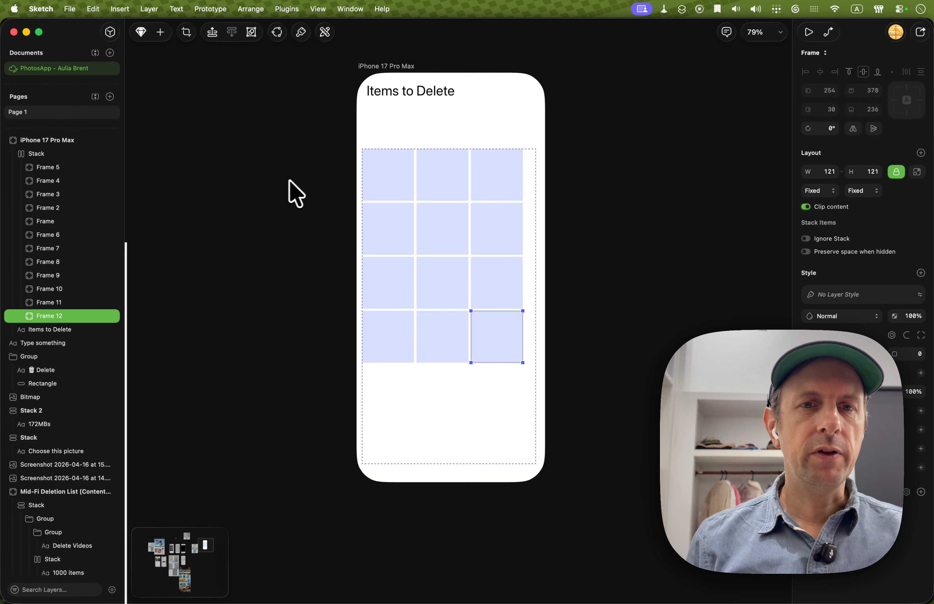
Step: Add a "3GB" text label and nest it inside the first square frame of the grid
key("t")
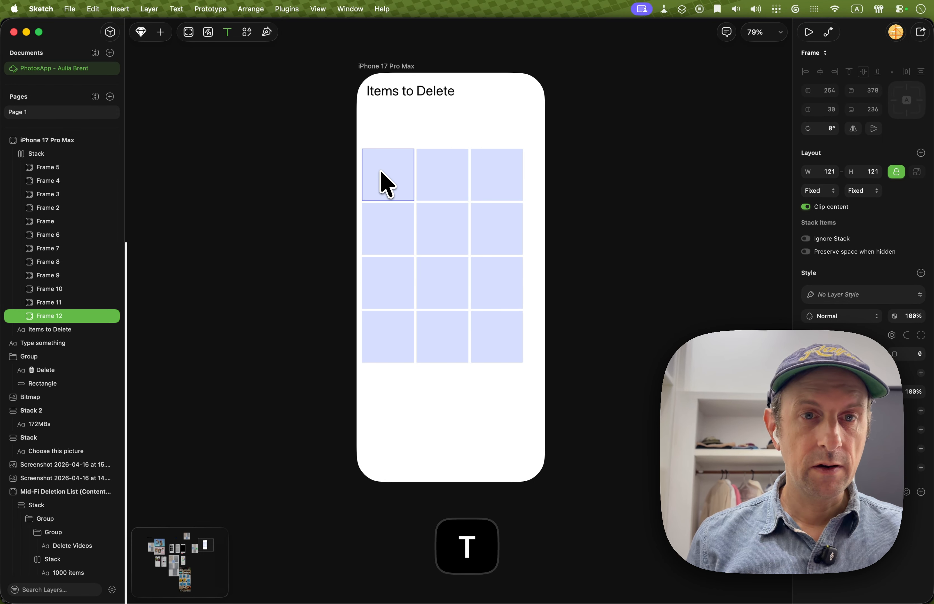
left_click(382, 174)
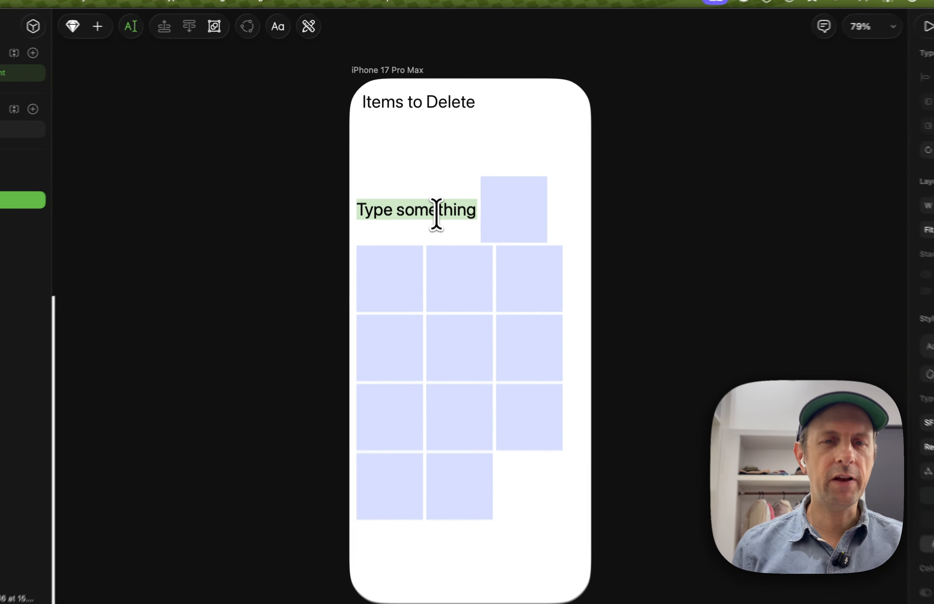
key("3")
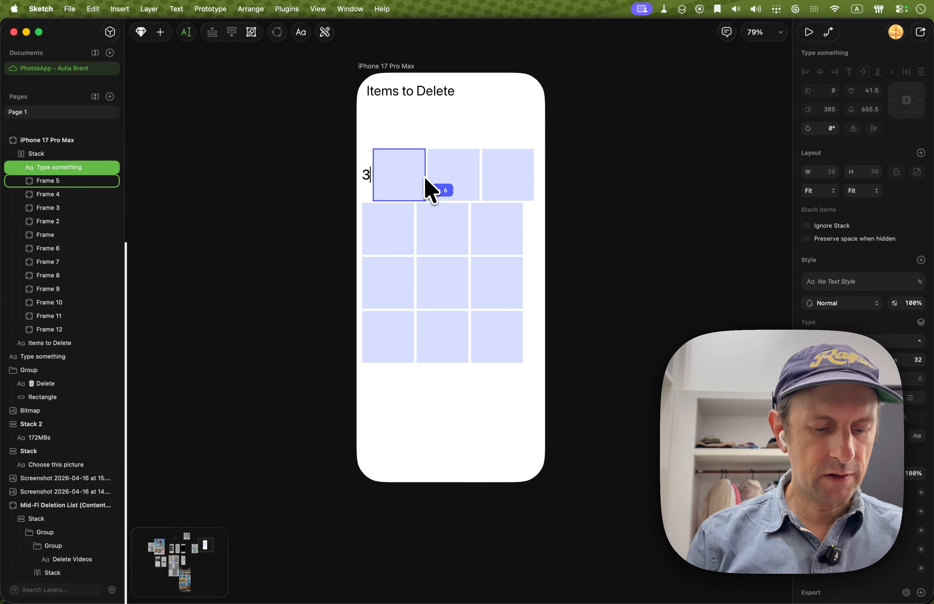
type("GB")
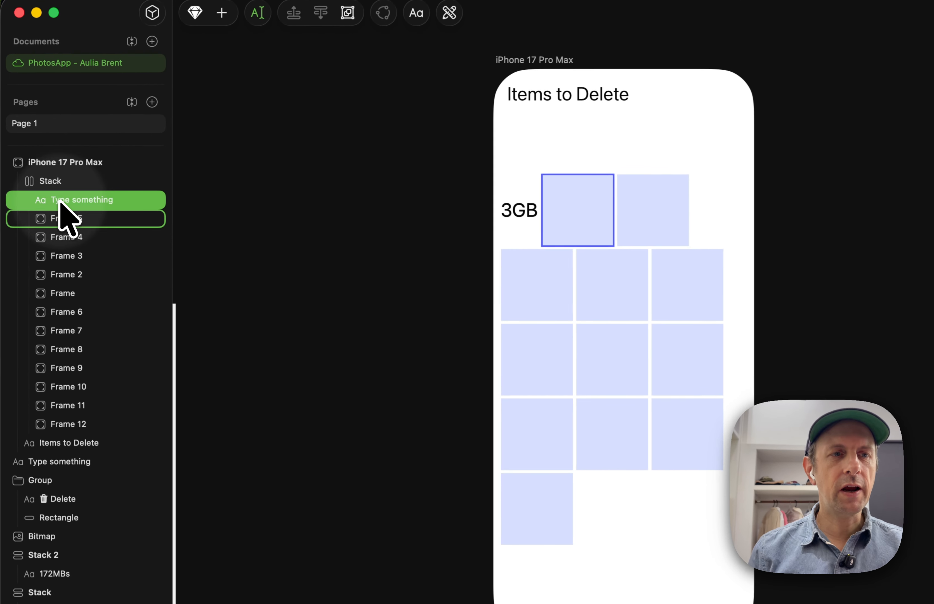
left_click_drag(60, 199, 96, 219)
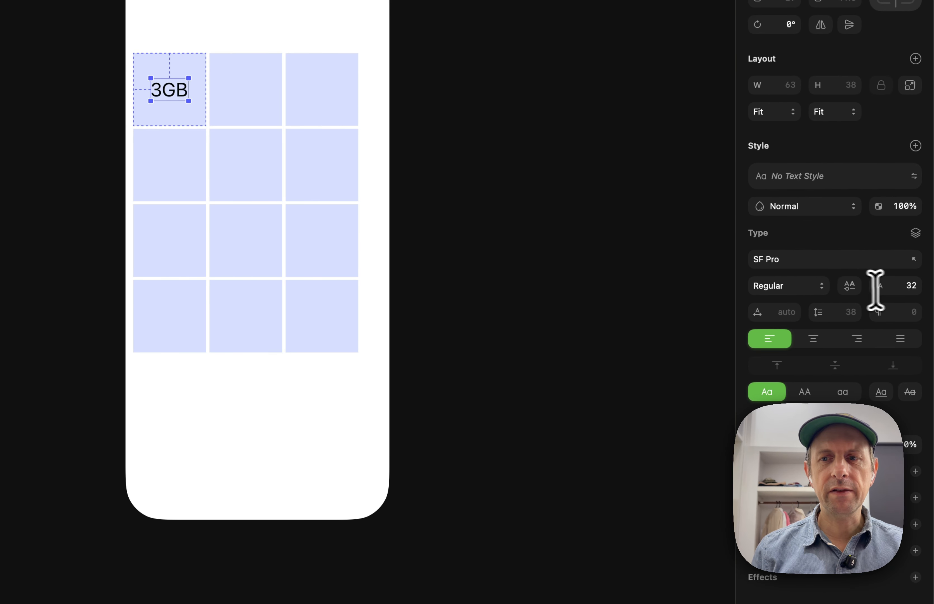
Step: Set the 3GB label's font size to 24 and place it just inside the lower-right corner of its square
left_click(911, 287)
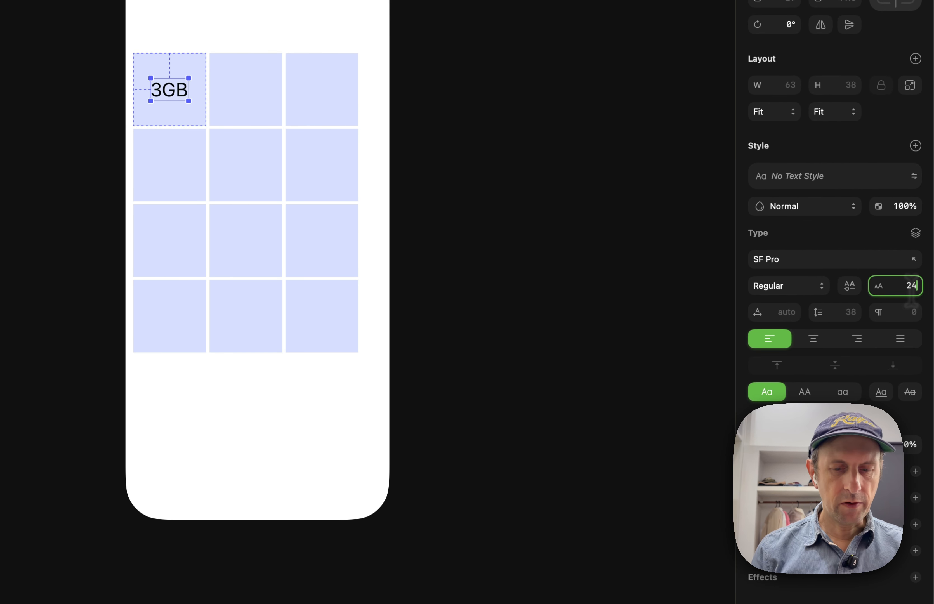
key("Return")
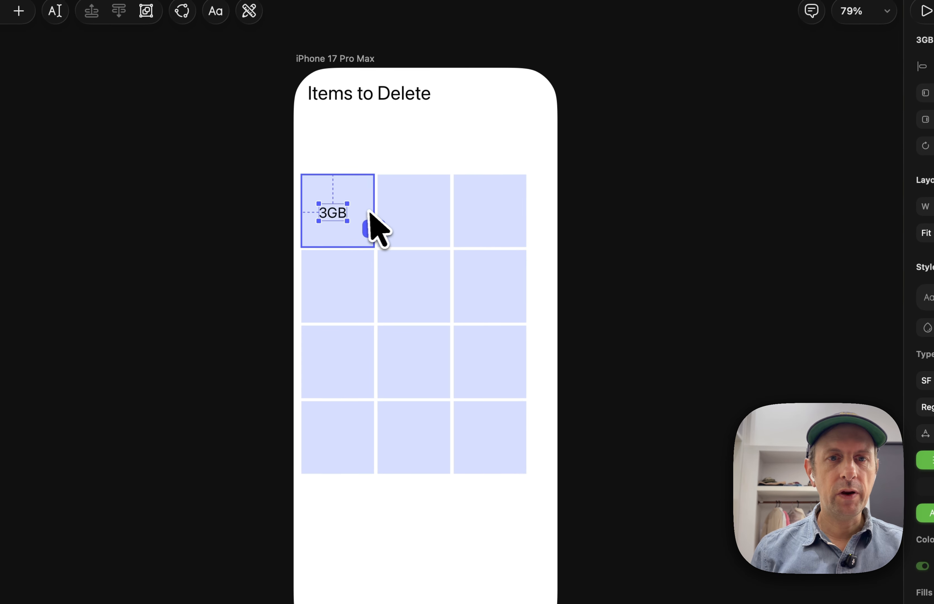
left_click_drag(167, 89, 171, 87)
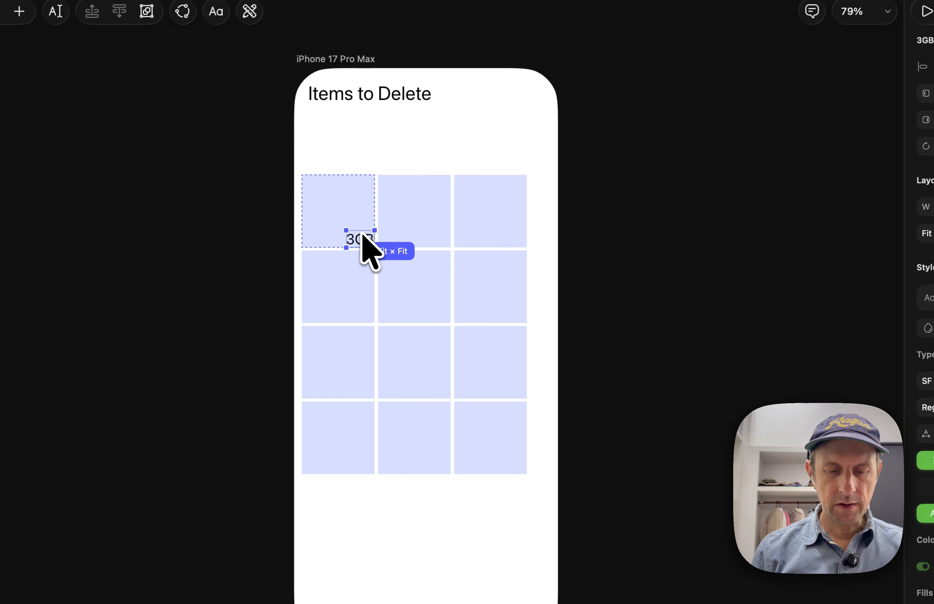
key("Left")
key("Up")
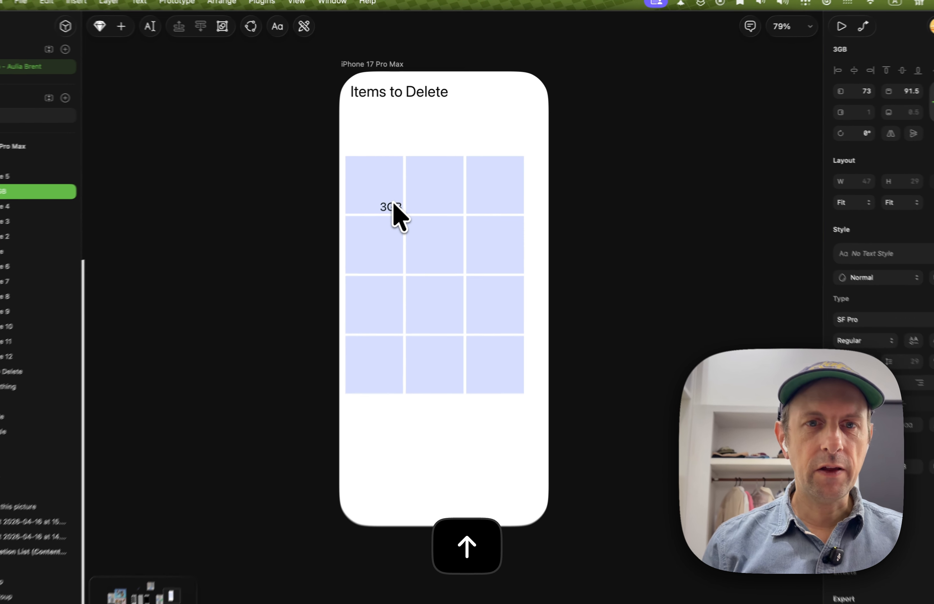
key("Left")
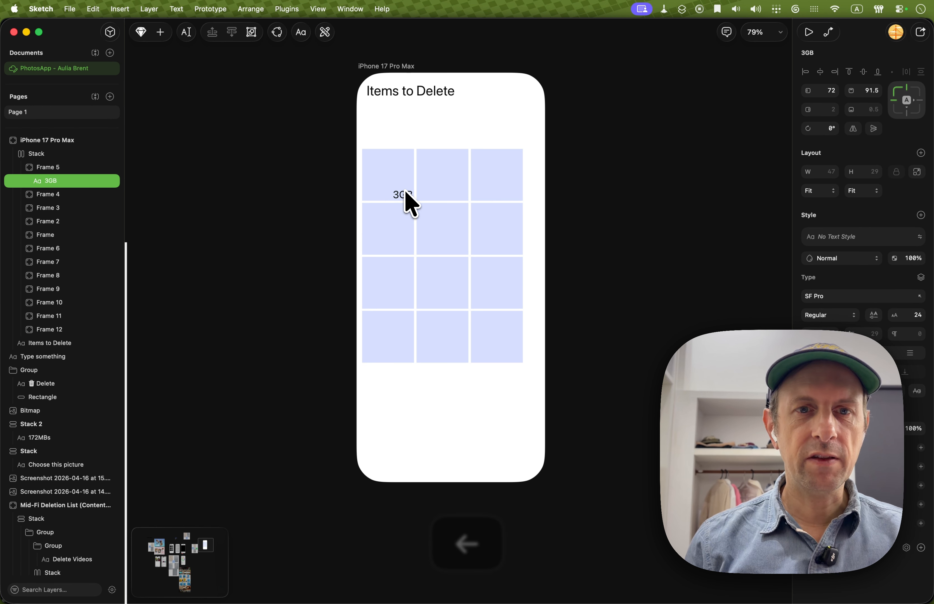
key("Down")
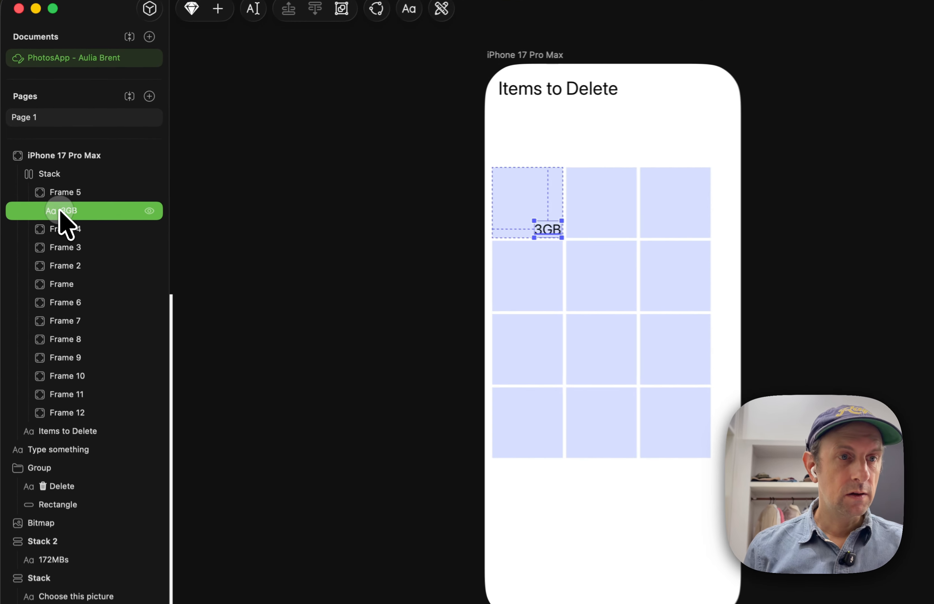
Step: Copy the 3GB label into the second and third square frames of the first row
left_click_drag(44, 181, 46, 193)
left_click_drag(64, 232, 71, 238)
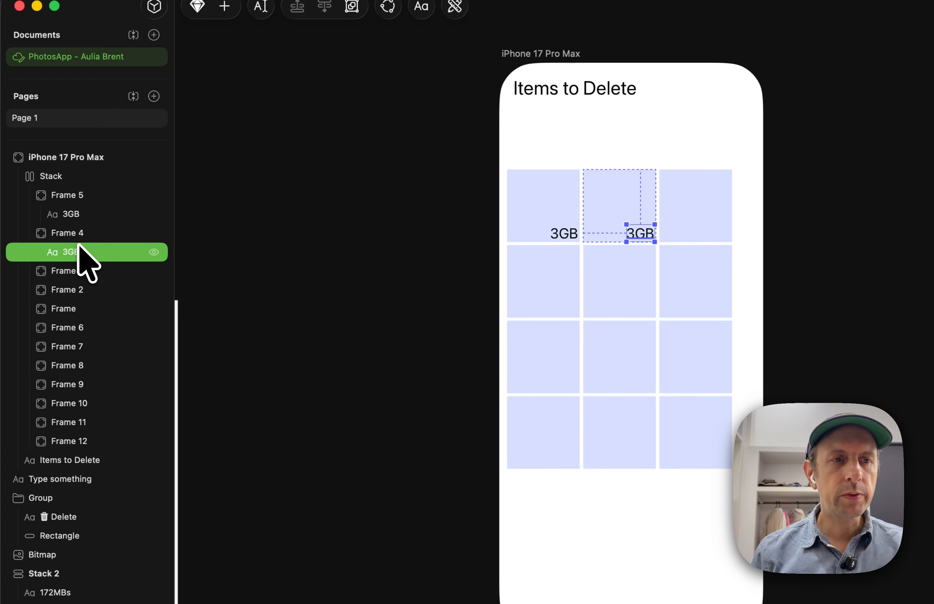
left_click_drag(77, 249, 79, 284)
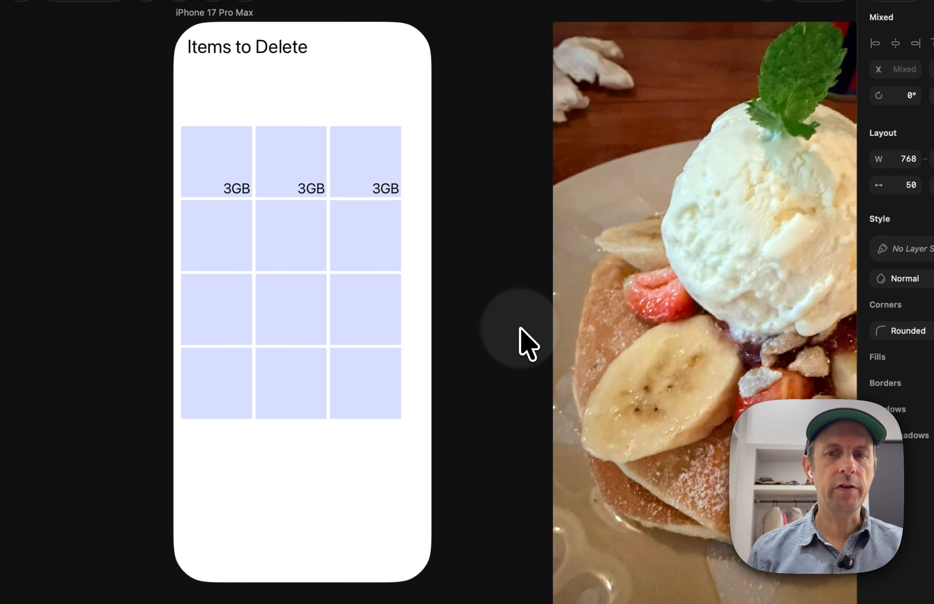
Step: Scale down the pancake photo and nest it in the first square frame, beneath its 3GB label
left_click(520, 328)
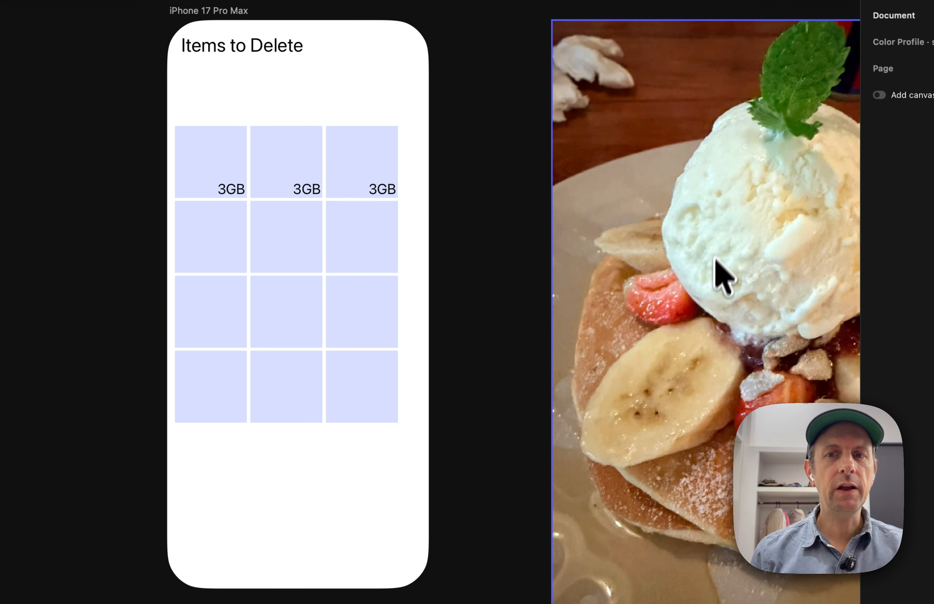
left_click_drag(719, 184, 300, 178)
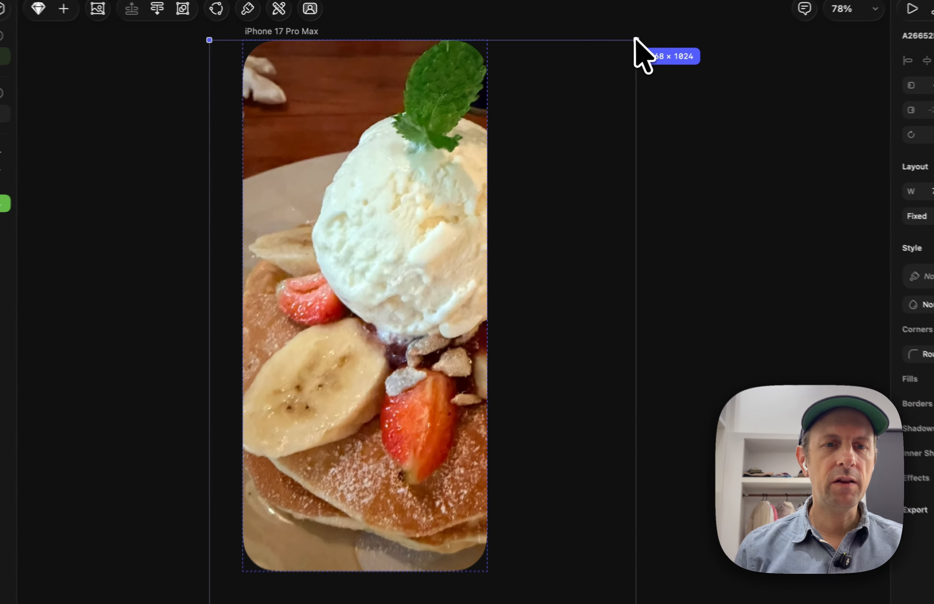
left_click_drag(635, 39, 300, 387)
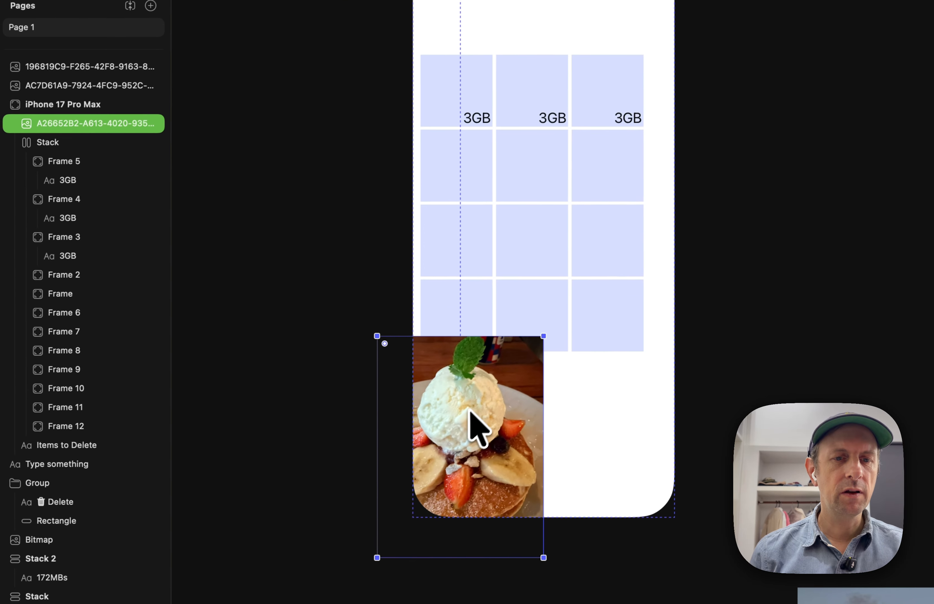
left_click_drag(428, 500, 430, 124)
left_click_drag(28, 121, 34, 127)
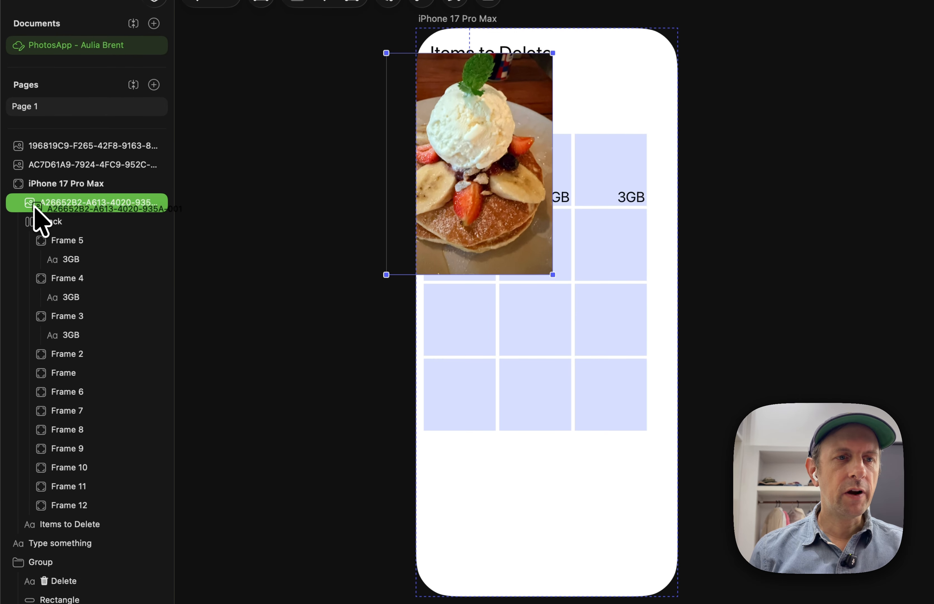
left_click_drag(34, 205, 70, 267)
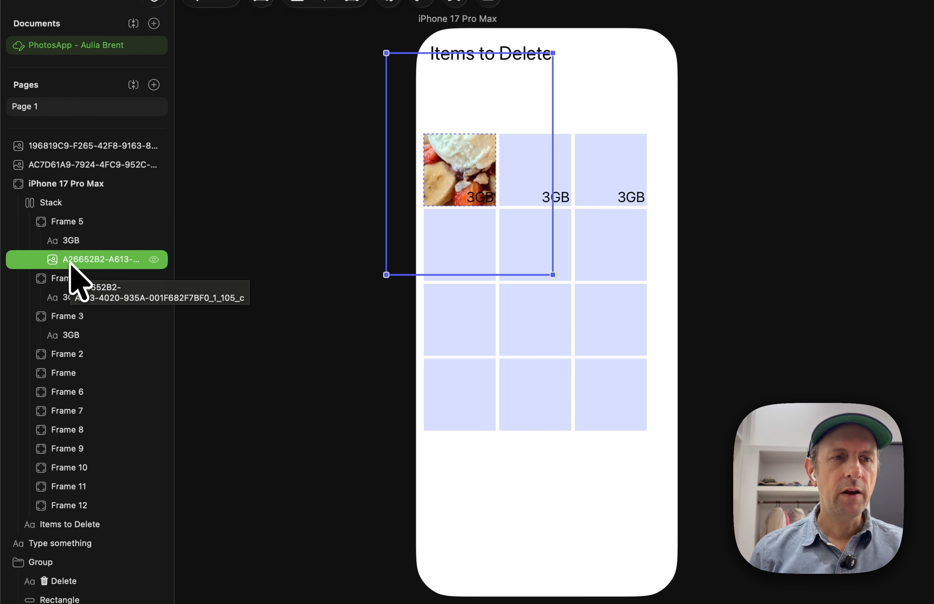
left_click(71, 240)
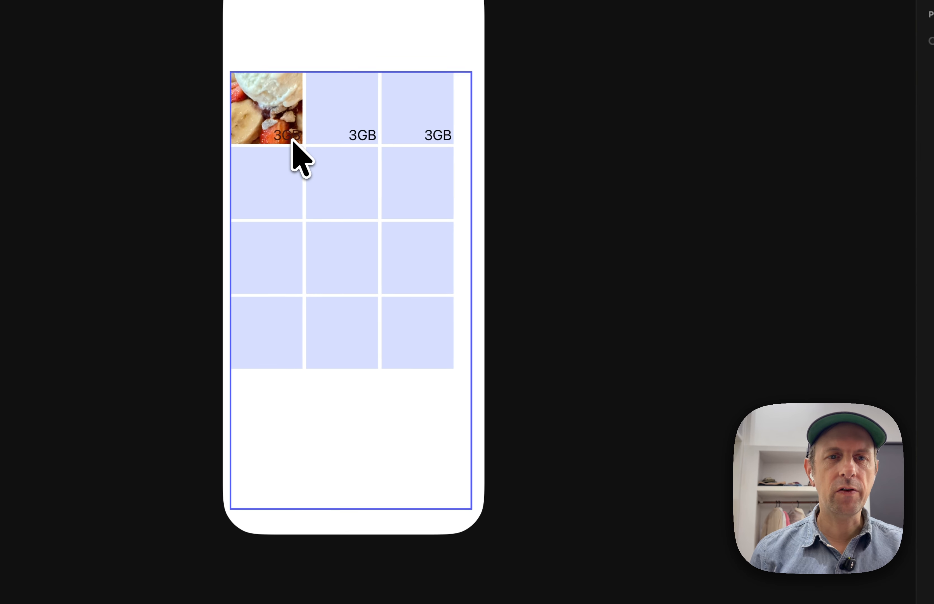
Step: Shrink the beach sunset photo and nest it in the second square frame, beneath its 3GB label
left_click_drag(596, 553, 515, 81)
left_click_drag(412, 35, 626, 419)
left_click_drag(781, 453, 510, 220)
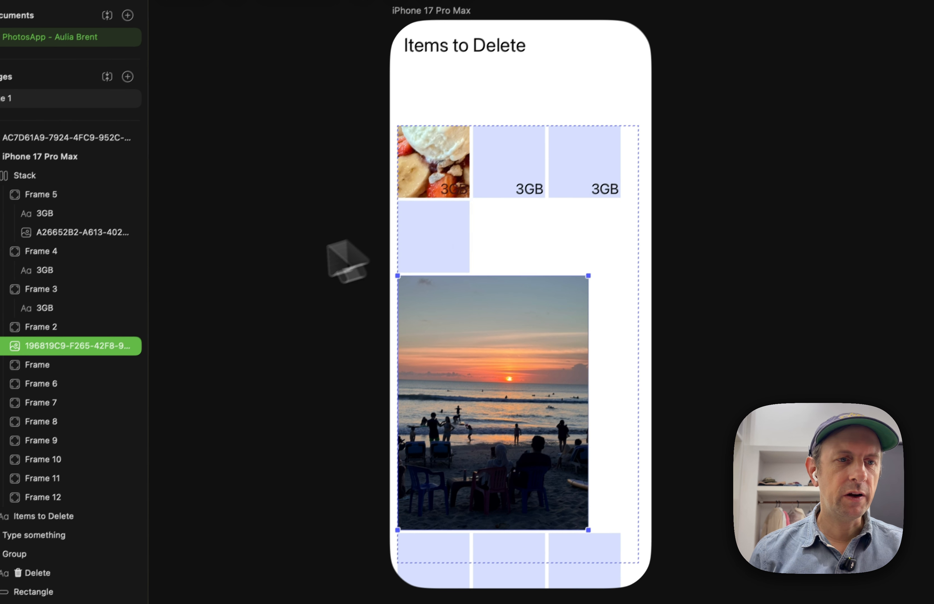
left_click_drag(42, 316, 74, 251)
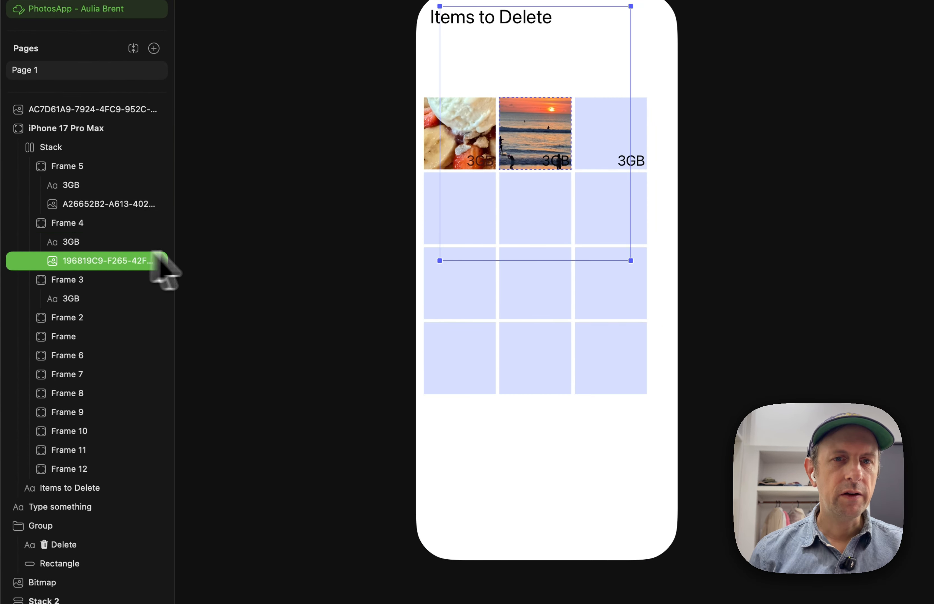
Step: Scale the coconut photo down to about 239 wide and nest it in the third square frame, beneath its 3GB label
scroll(437, 170, "right", 5)
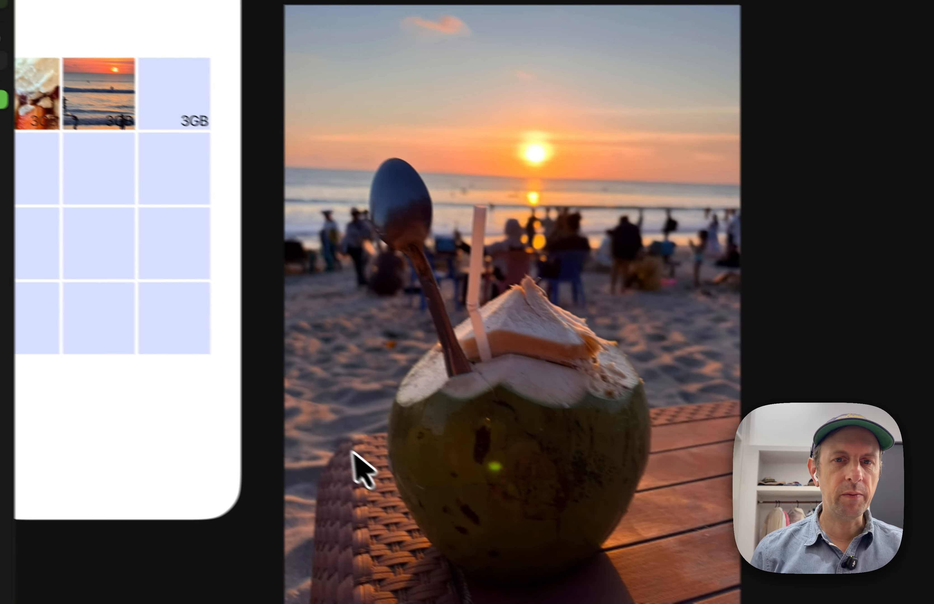
left_click_drag(352, 451, 427, 398)
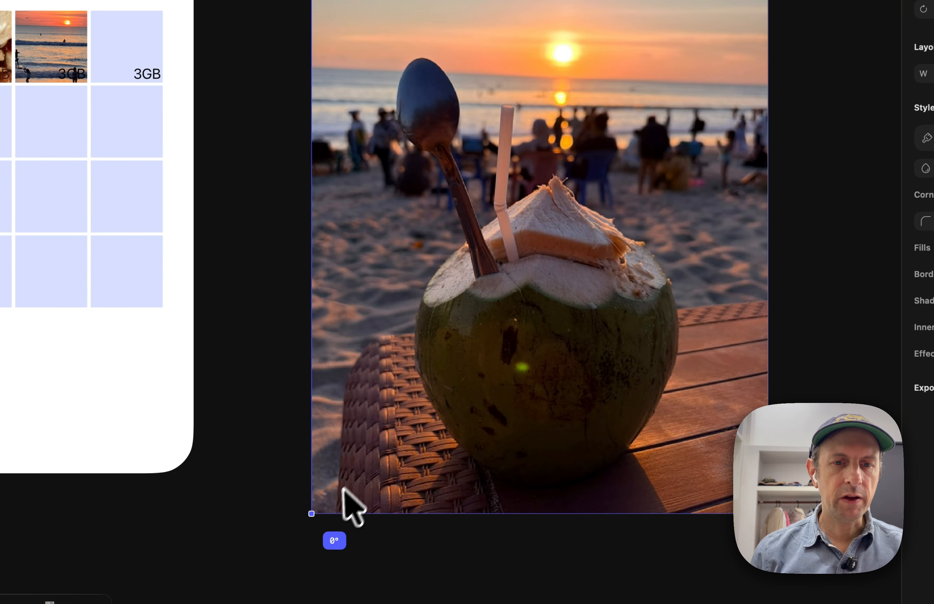
left_click_drag(312, 514, 690, 44)
left_click_drag(699, 134, 353, 135)
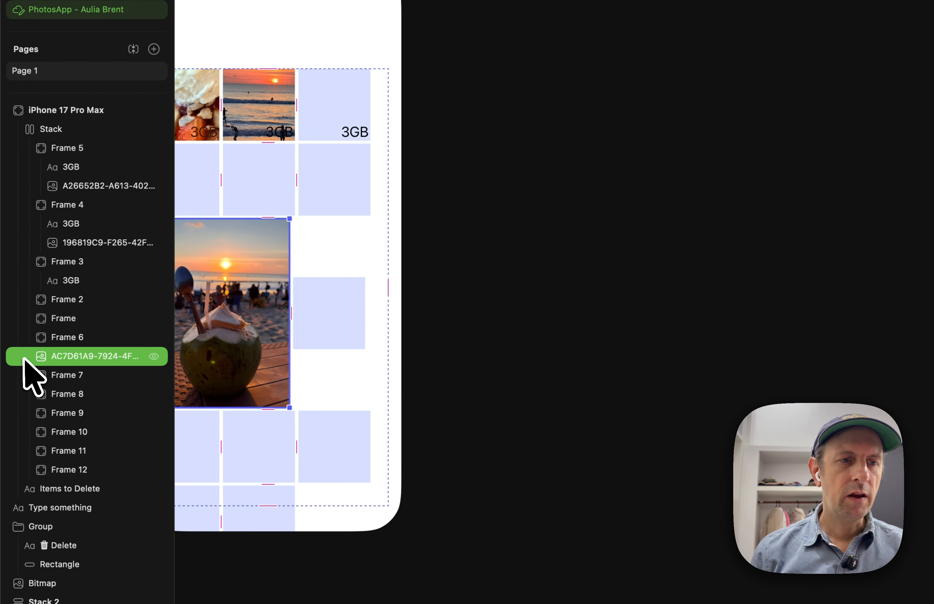
left_click_drag(23, 358, 105, 285)
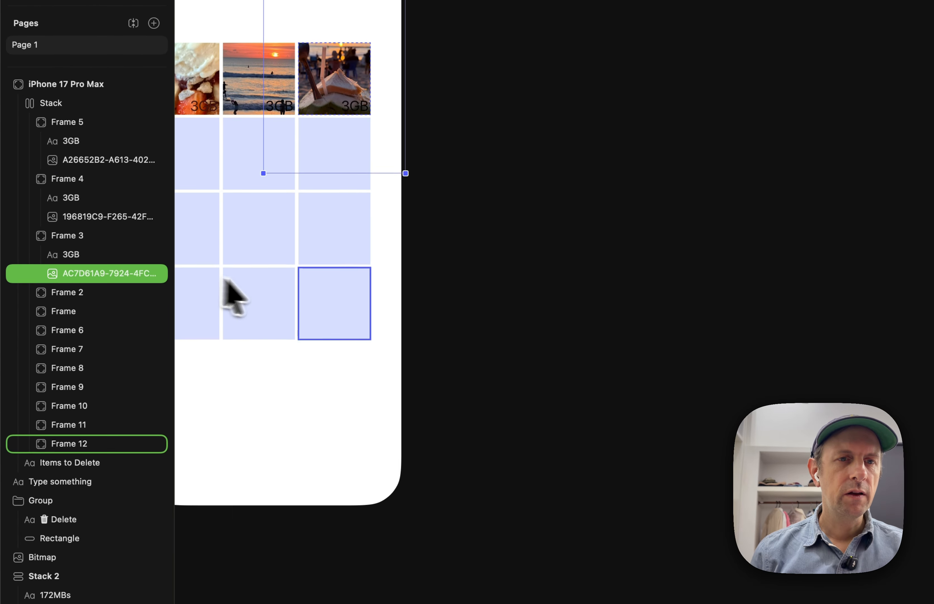
Step: Reorder the grid by swapping the pancake and sunset squares and moving the coconut square to the middle of the third row
scroll(482, 332, "left", 10)
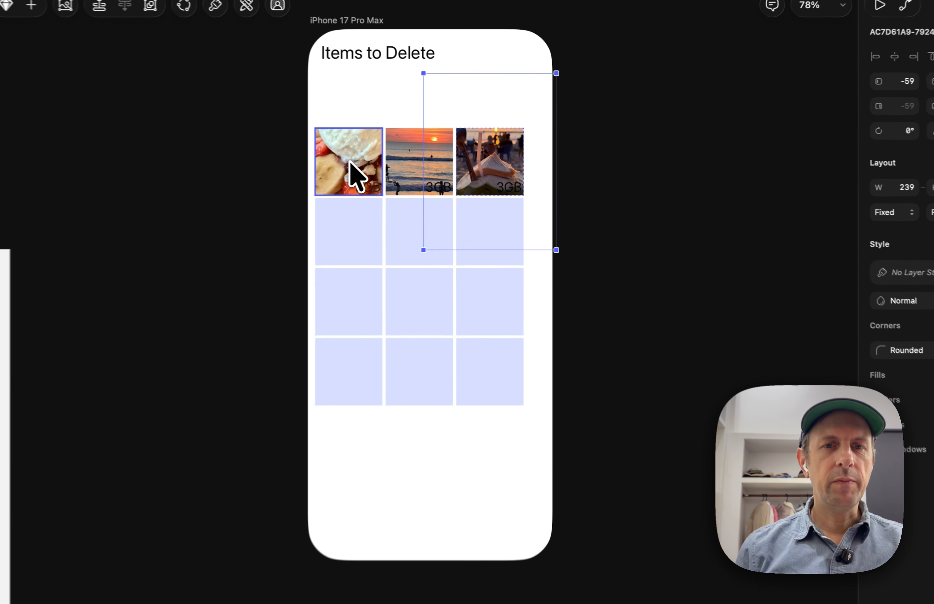
mouse_move(414, 164)
left_mouse_down()
mouse_move(470, 165)
mouse_move(421, 177)
left_mouse_up()
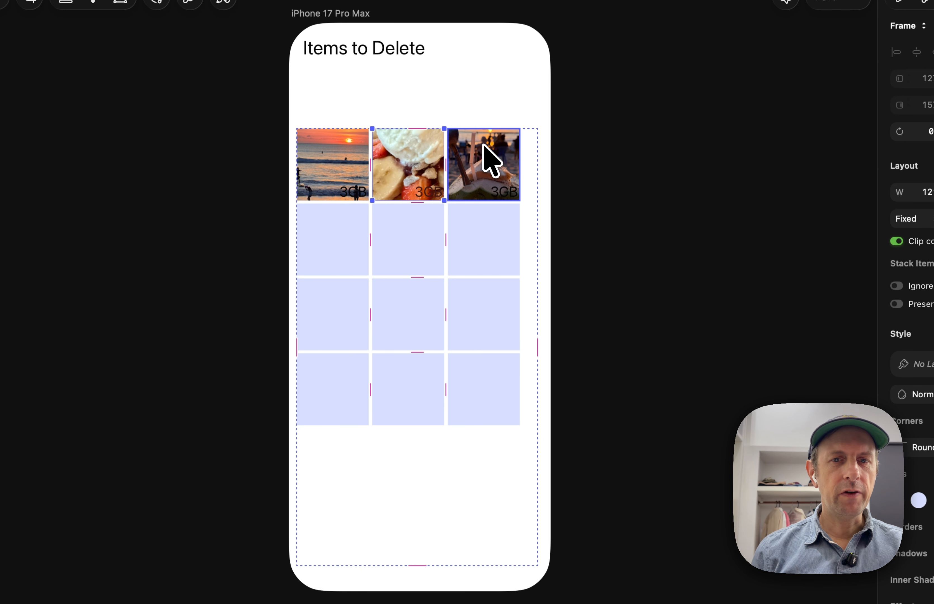
left_click_drag(484, 144, 410, 365)
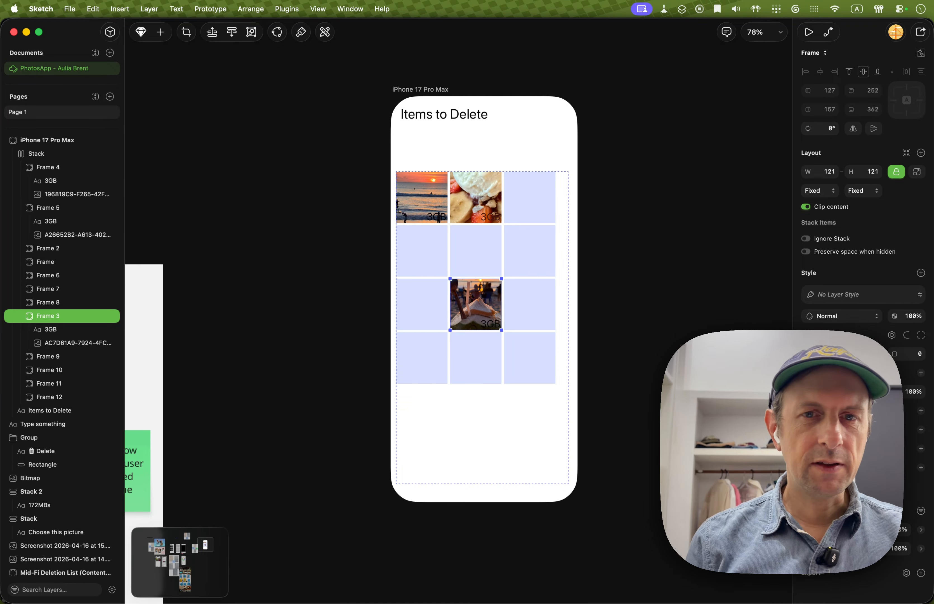
left_click(480, 164)
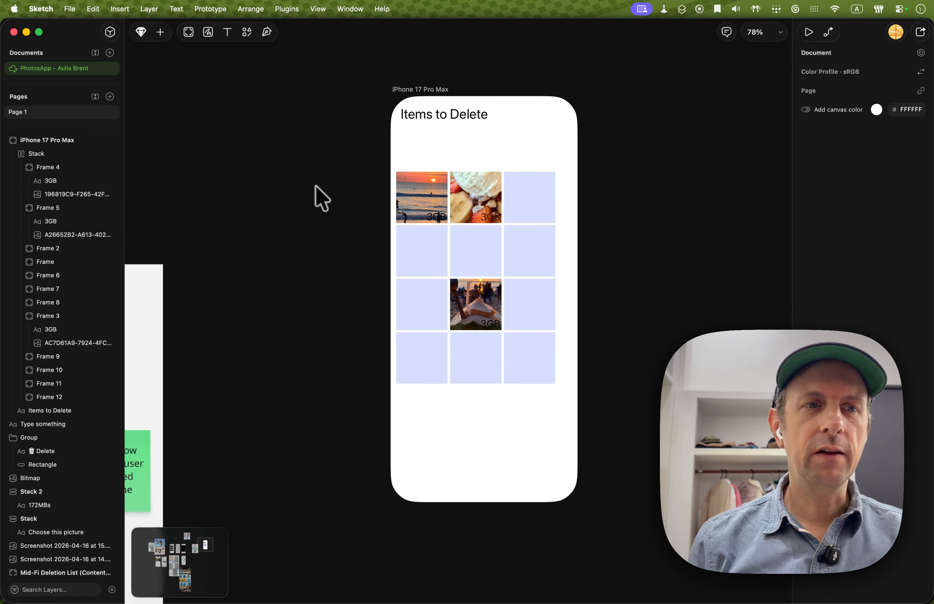
Step: Add the text "Select" near the phone's right edge and "1000 Photos" aligned under the title, both between title and grid
key("t")
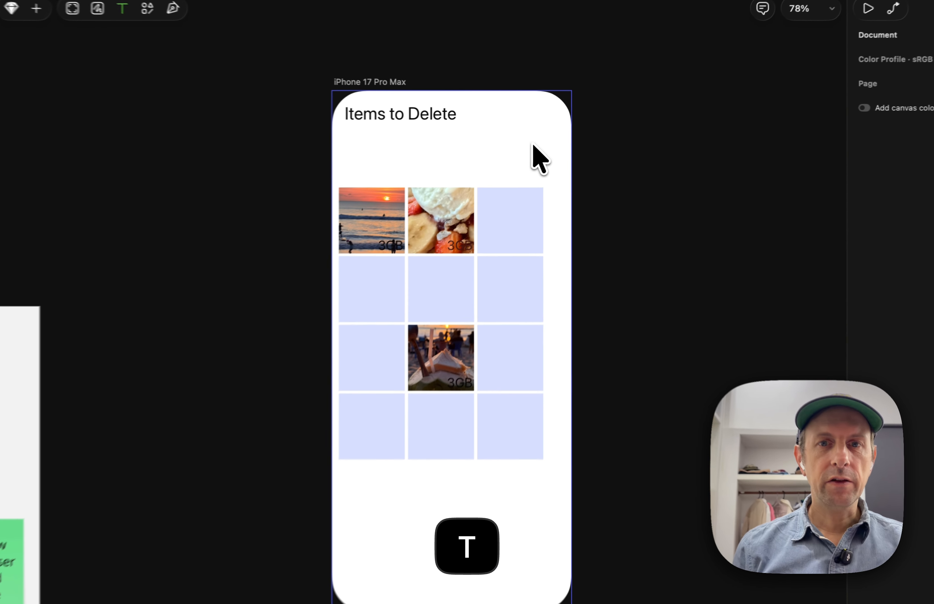
left_click(531, 143)
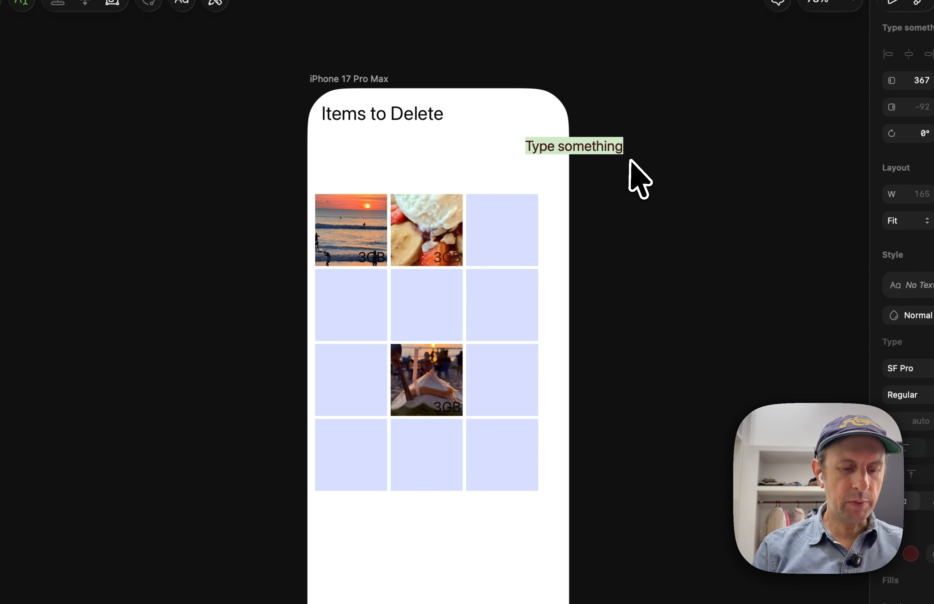
type("Select")
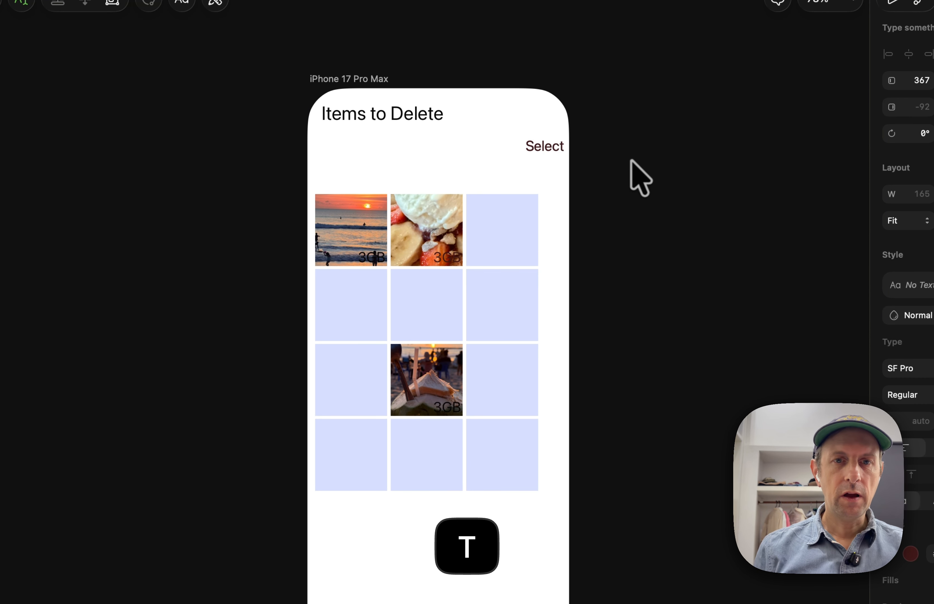
key("Escape")
key("t")
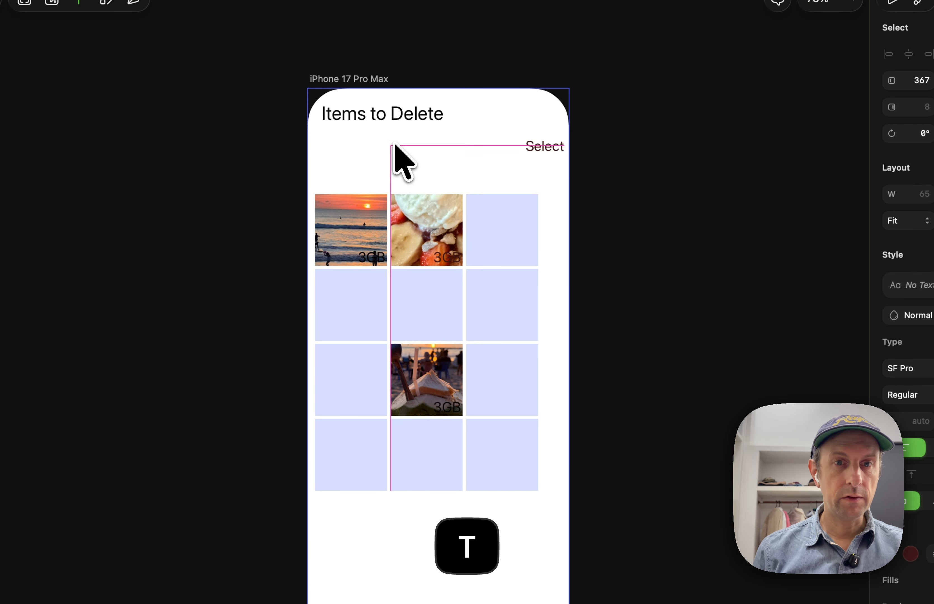
left_click(320, 148)
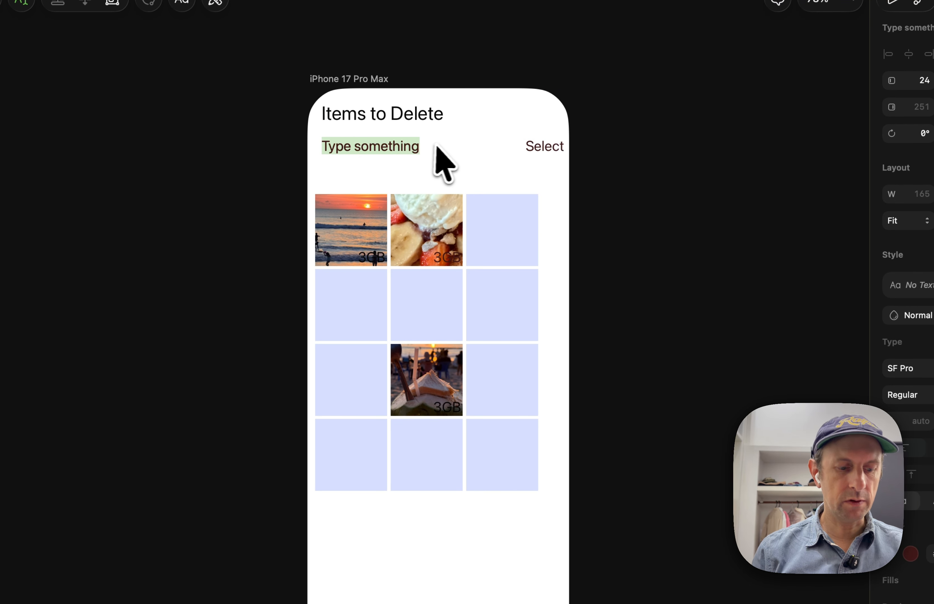
type("1000 Photos")
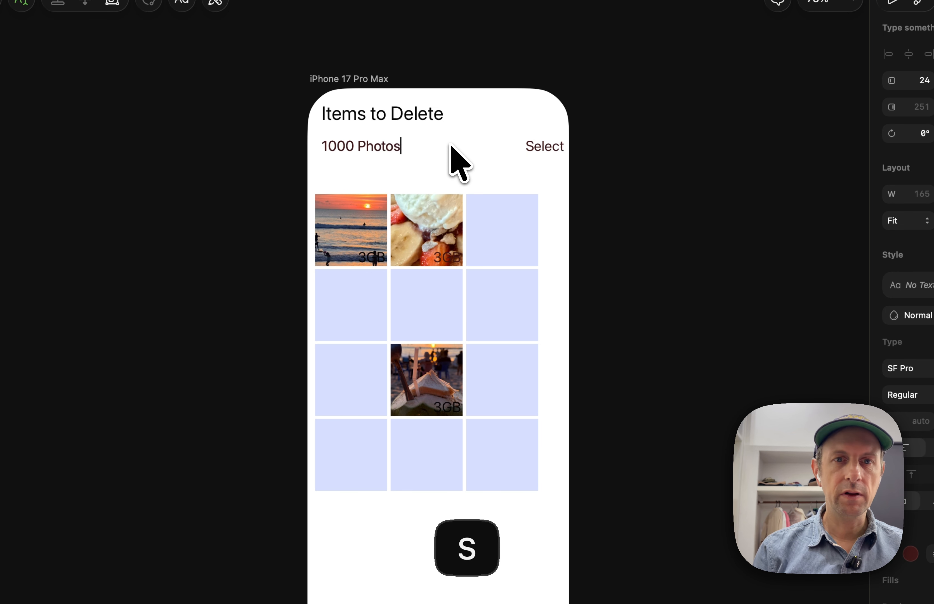
Step: Switch to SF Symbols and add the line.3.horizontal.decrease filter symbol to the phone screen, between "1000 Photos" and "Select"
key("Escape")
key("super+Tab")
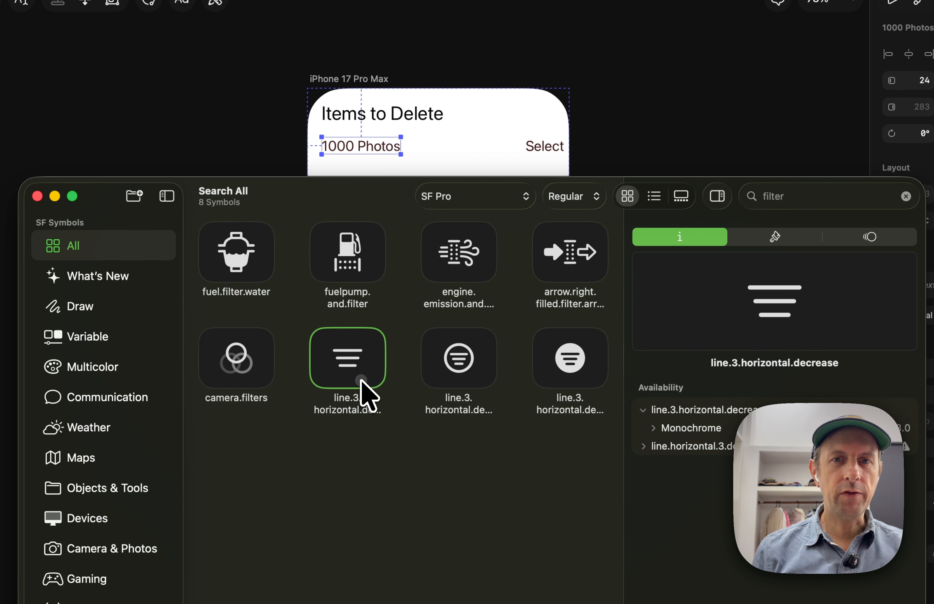
left_click_drag(361, 382, 504, 163)
left_click_drag(503, 166, 505, 167)
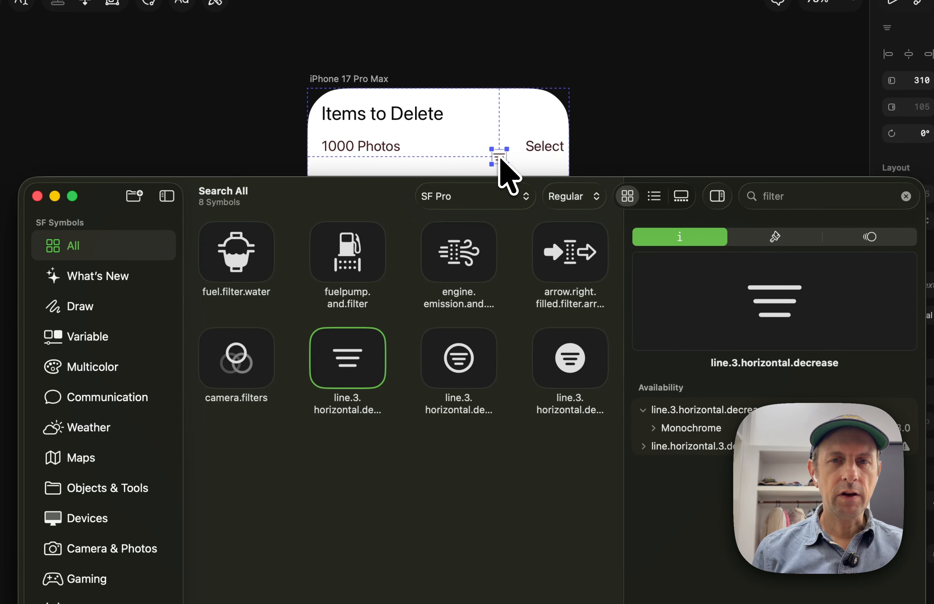
left_click(669, 114)
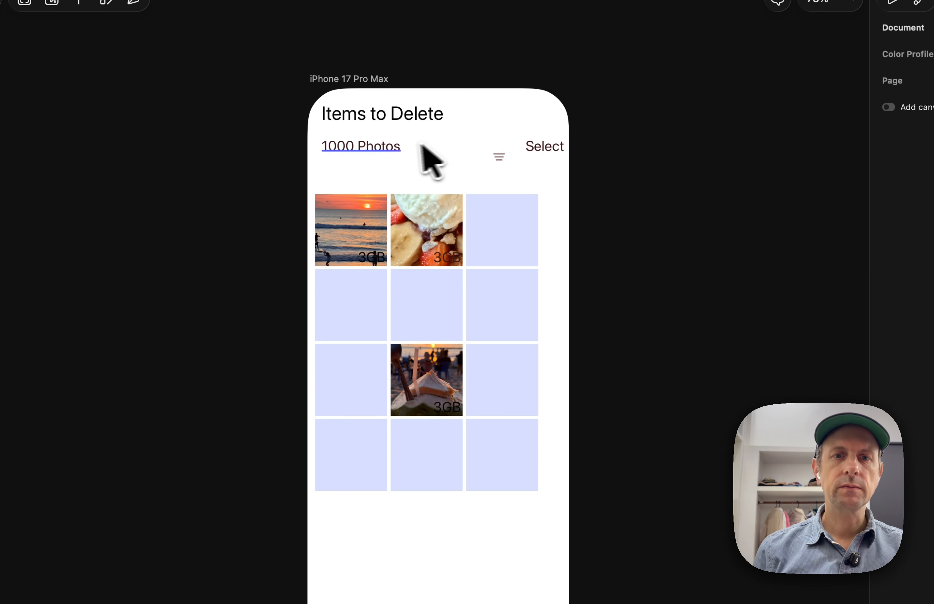
Step: Combine "1000 Photos", the filter symbol and "Select" into one horizontal stack with its items vertically centred
left_click(371, 147)
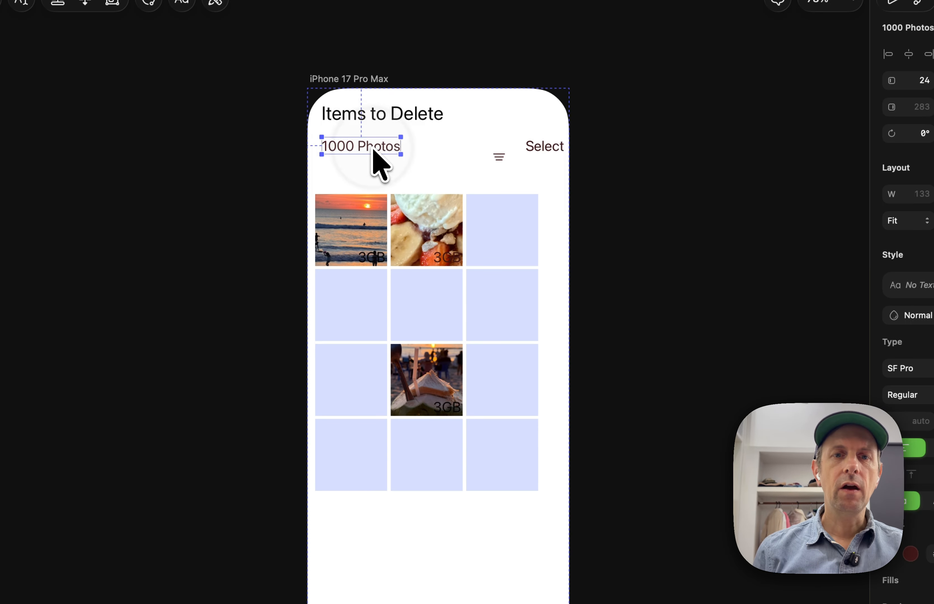
left_click(499, 156, "shift")
left_click(544, 149, "shift")
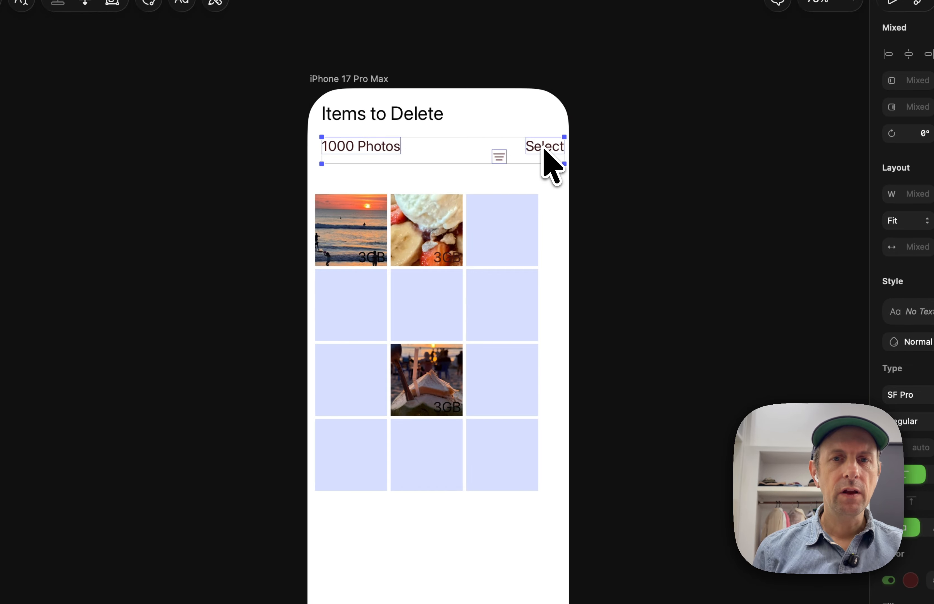
key("super+l")
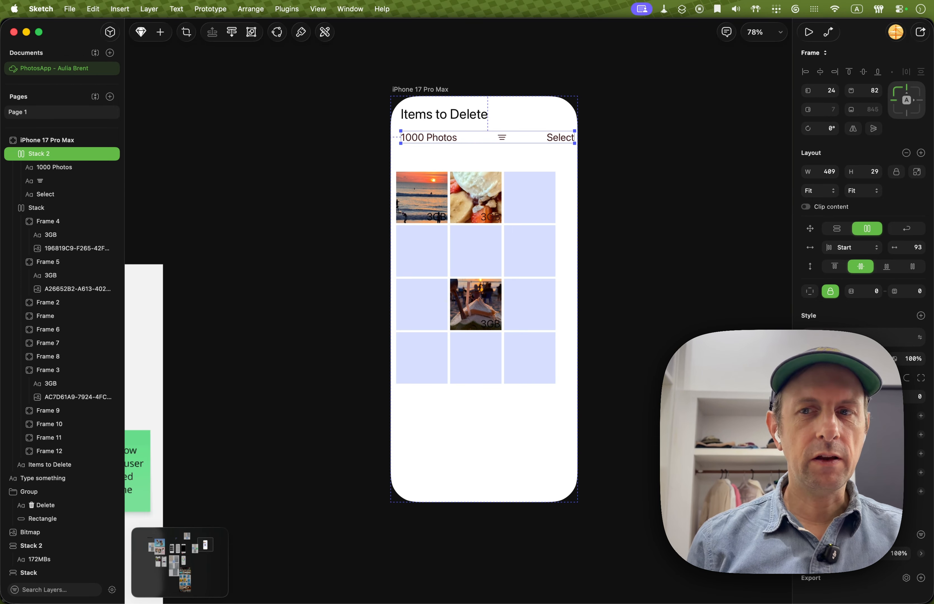
left_click(886, 267)
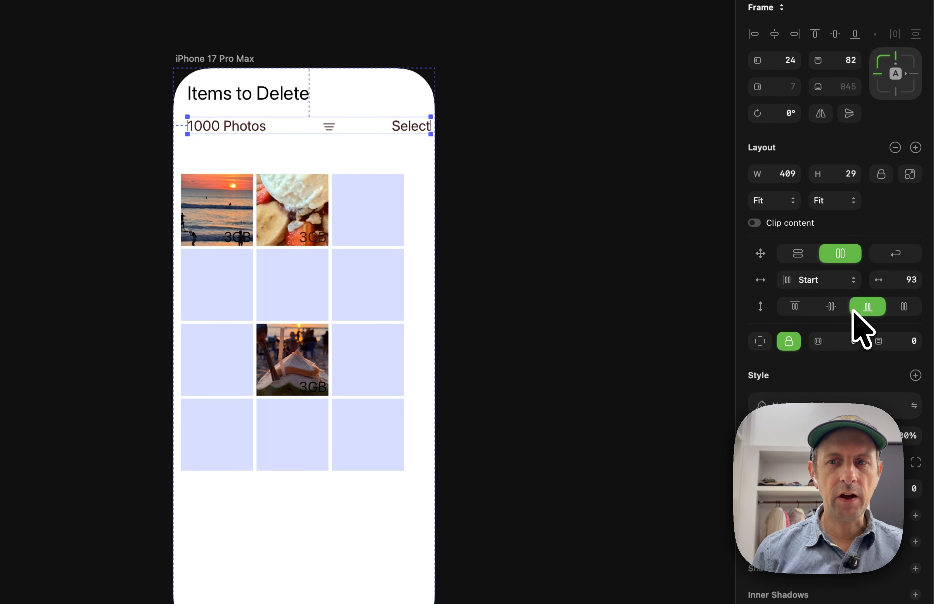
left_click(832, 307)
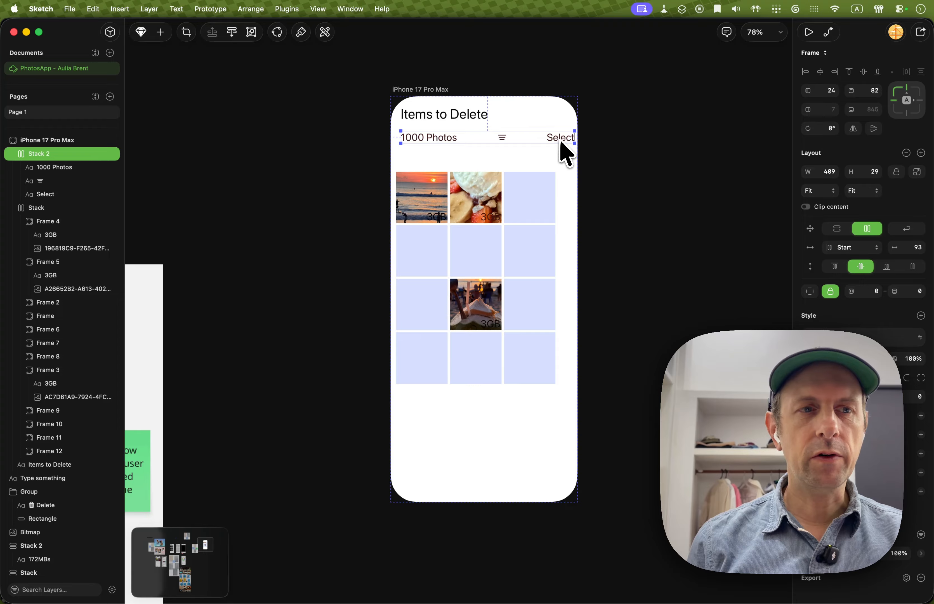
Step: Nest the filter symbol and "Select" in their own stack inside the header row stack, and check its two layers
left_click(44, 182)
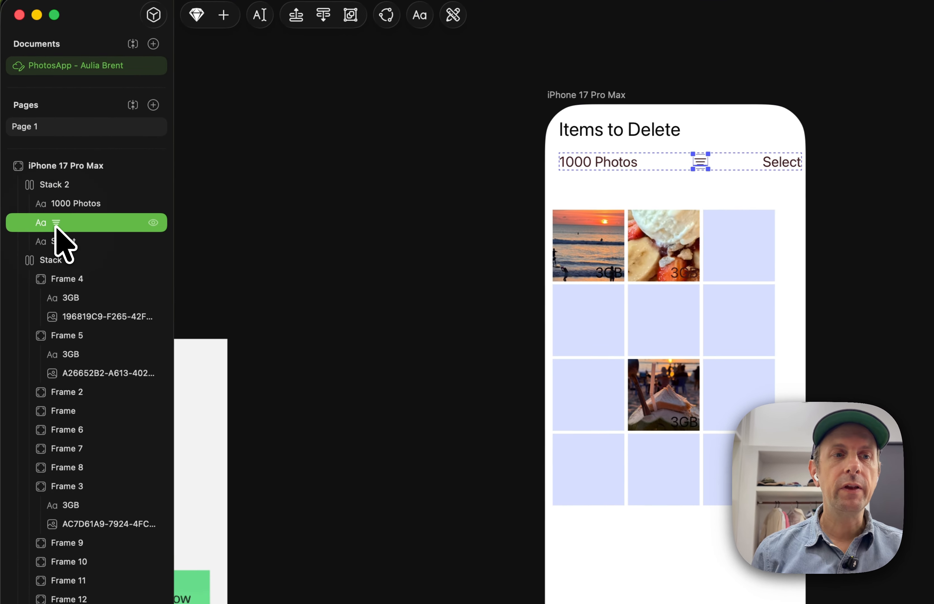
left_click(63, 242, "shift")
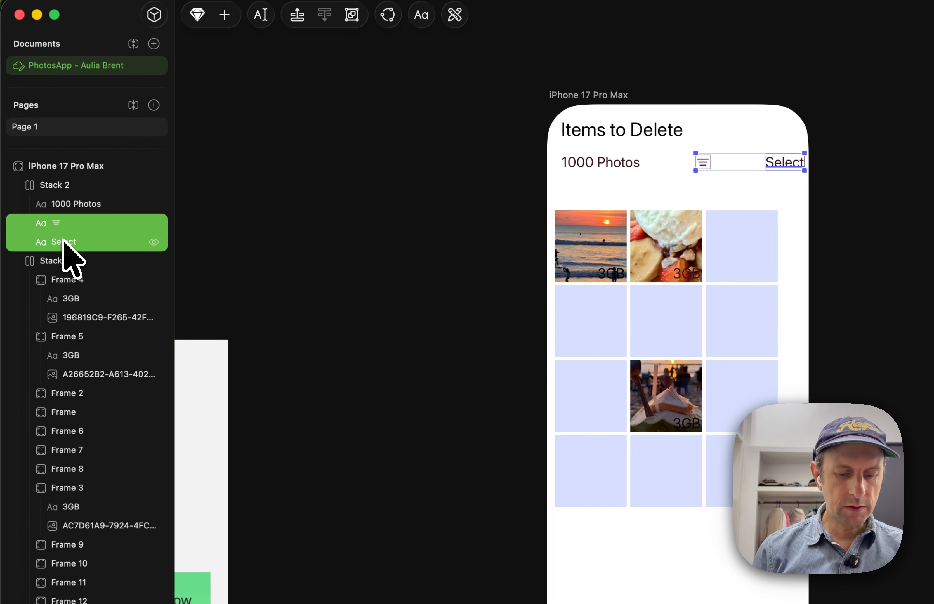
key("super+l")
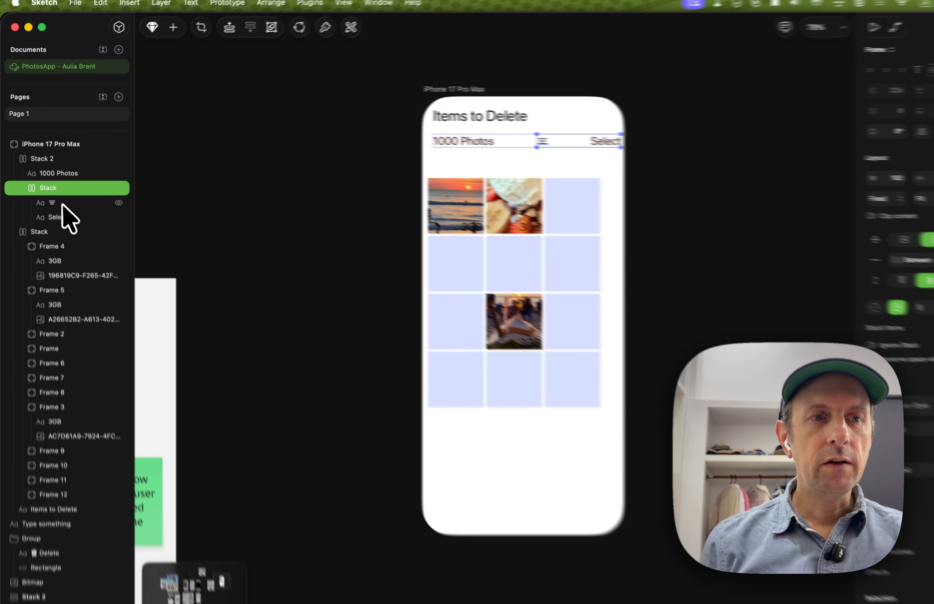
left_click(63, 204)
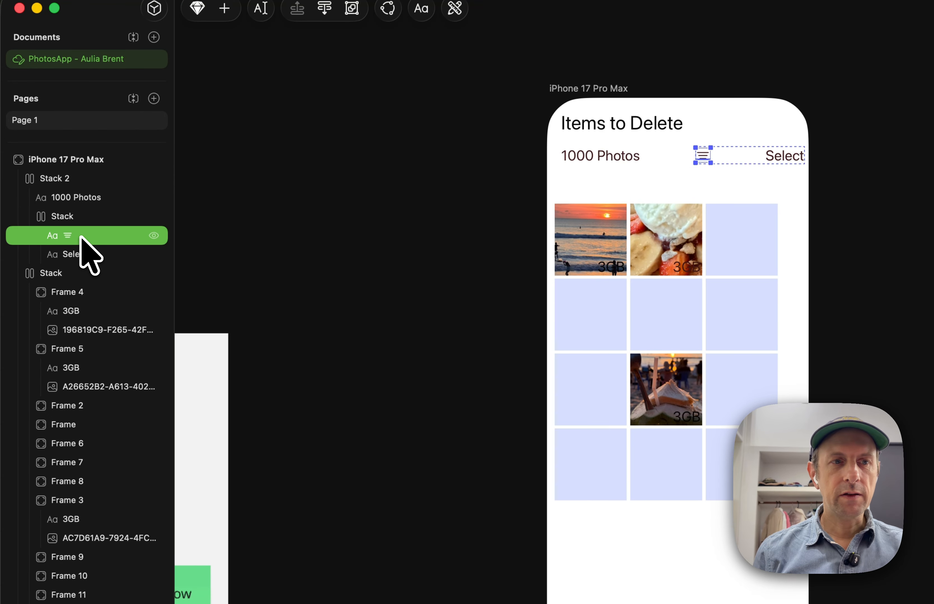
left_click(79, 255)
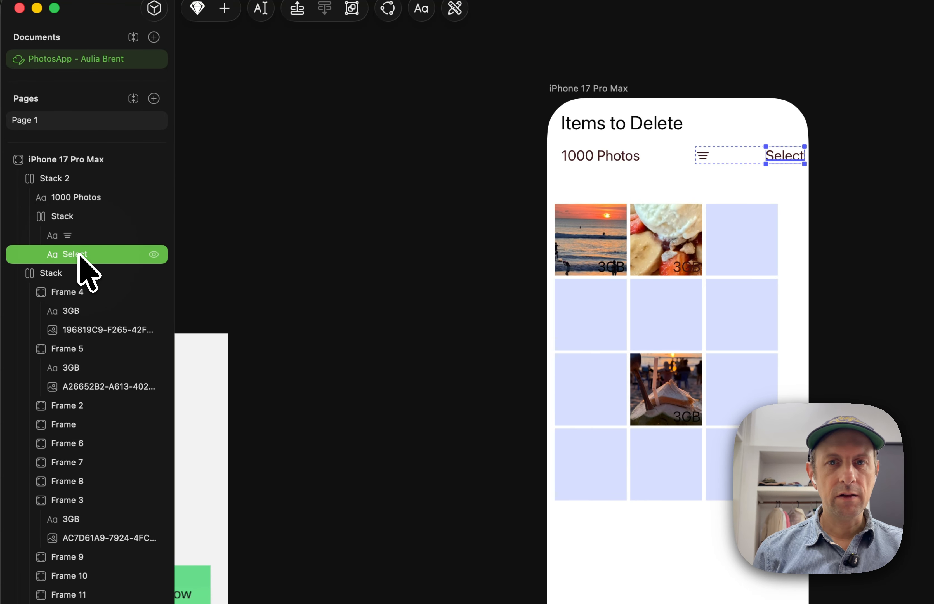
left_click(79, 237)
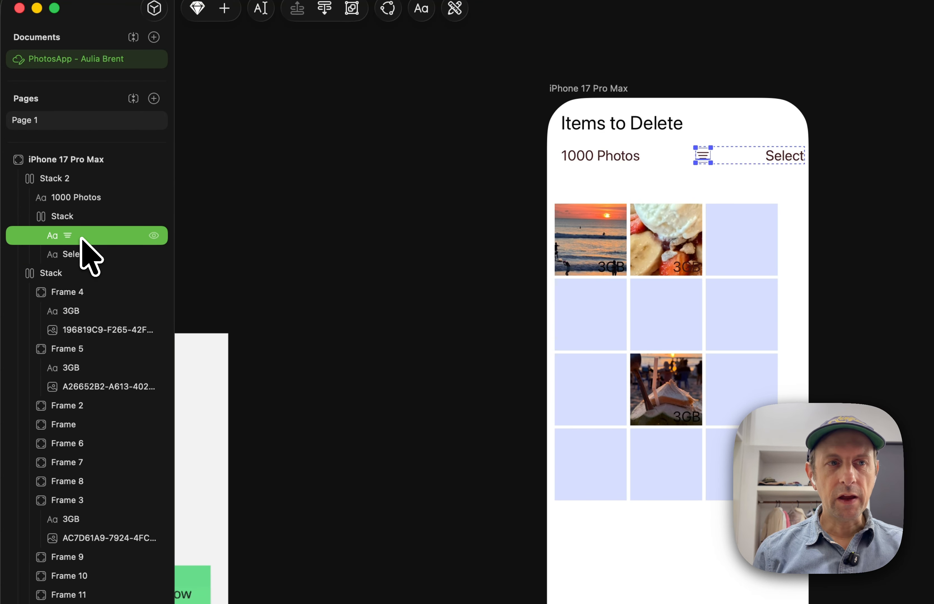
Step: Distribute the nested filter and "Select" stack's items to End, with a spacing of 13
left_click(78, 219)
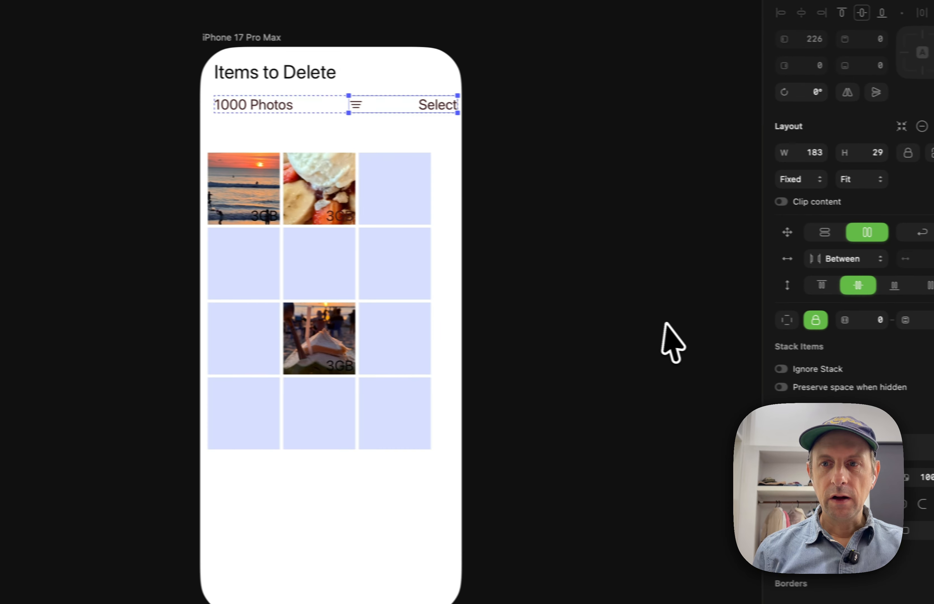
left_click(816, 257)
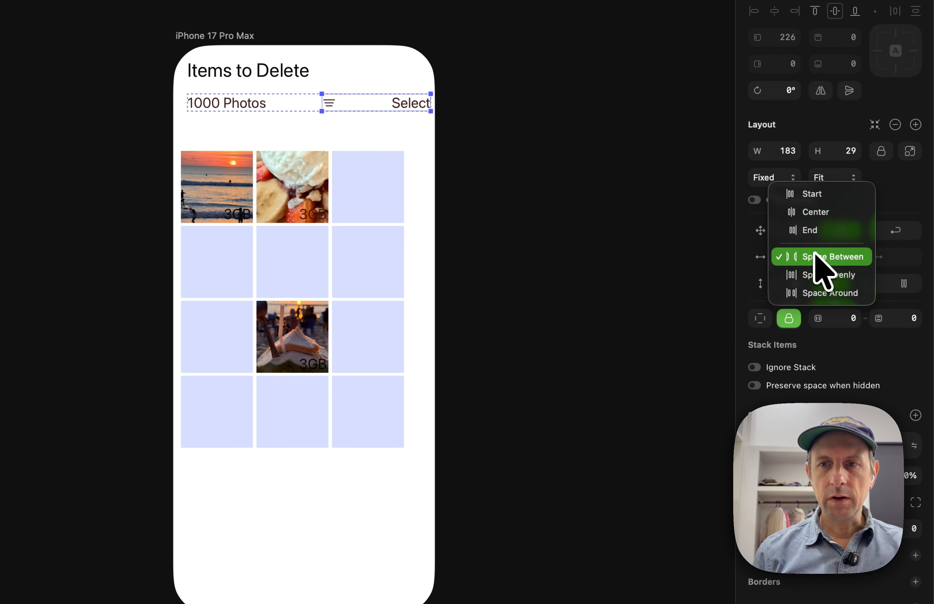
left_click(819, 230)
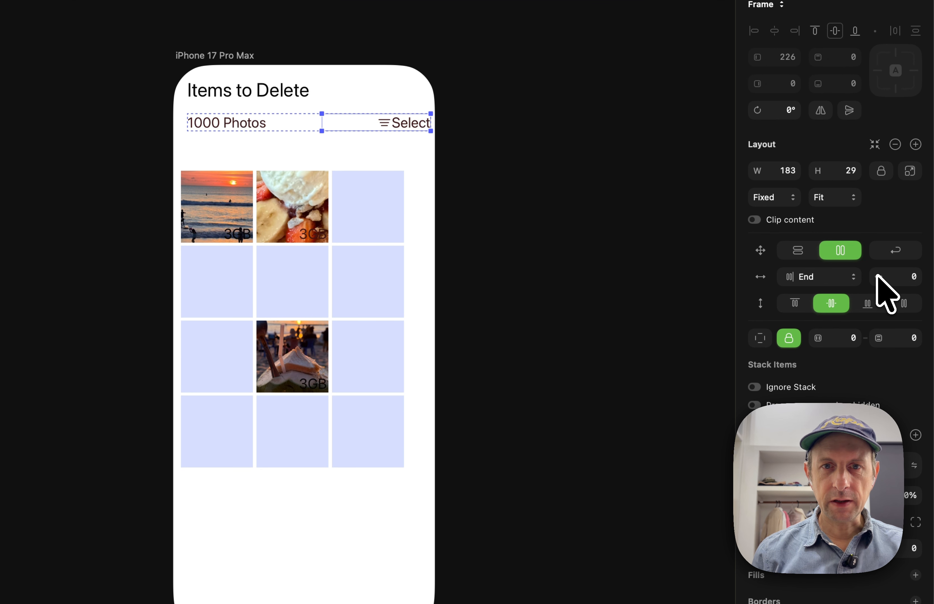
left_click_drag(875, 275, 881, 275)
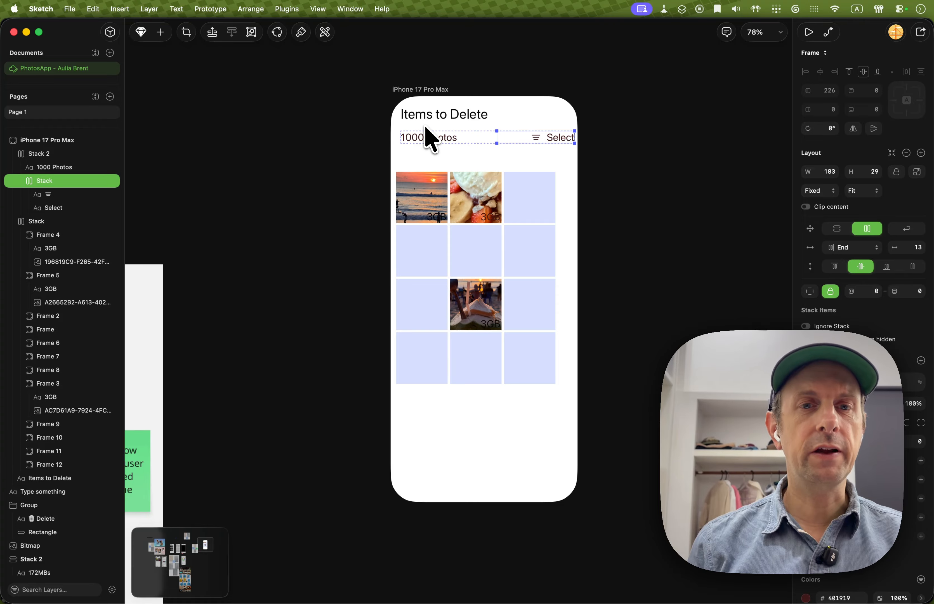
Step: Stack the "Items to Delete" title with the header row beneath it, and shift the stack slightly left to centre it in the phone
left_click(423, 119)
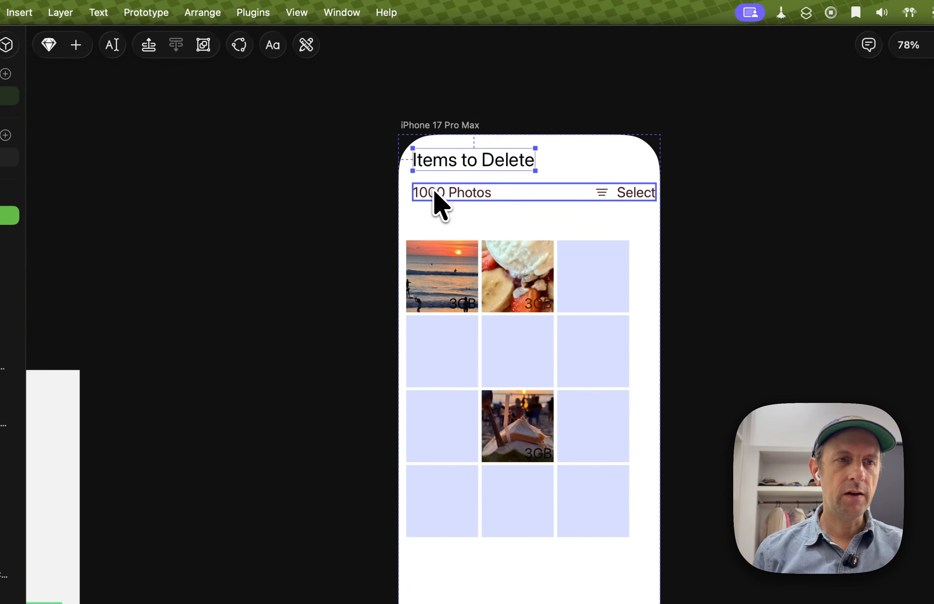
left_click(433, 190, "shift")
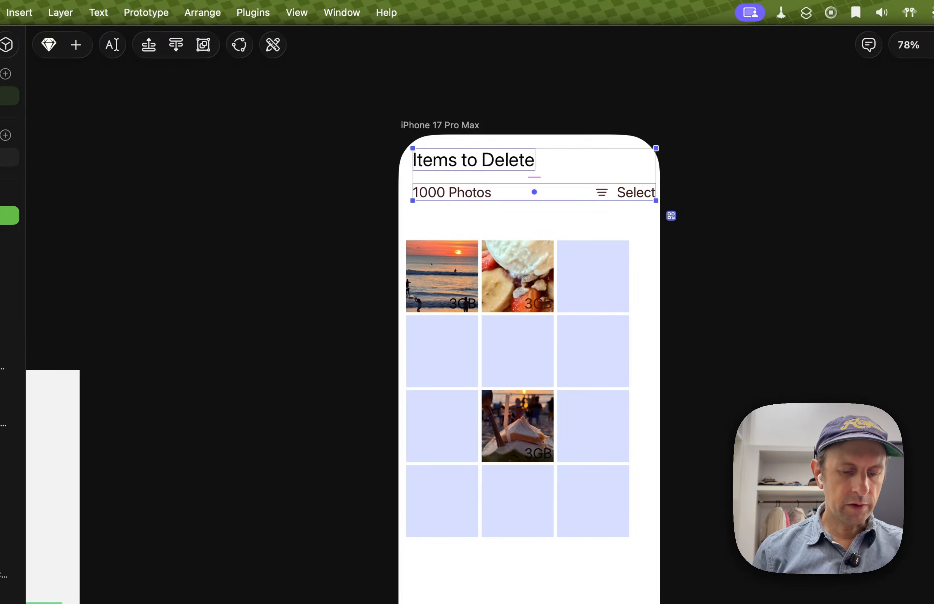
key("super+l")
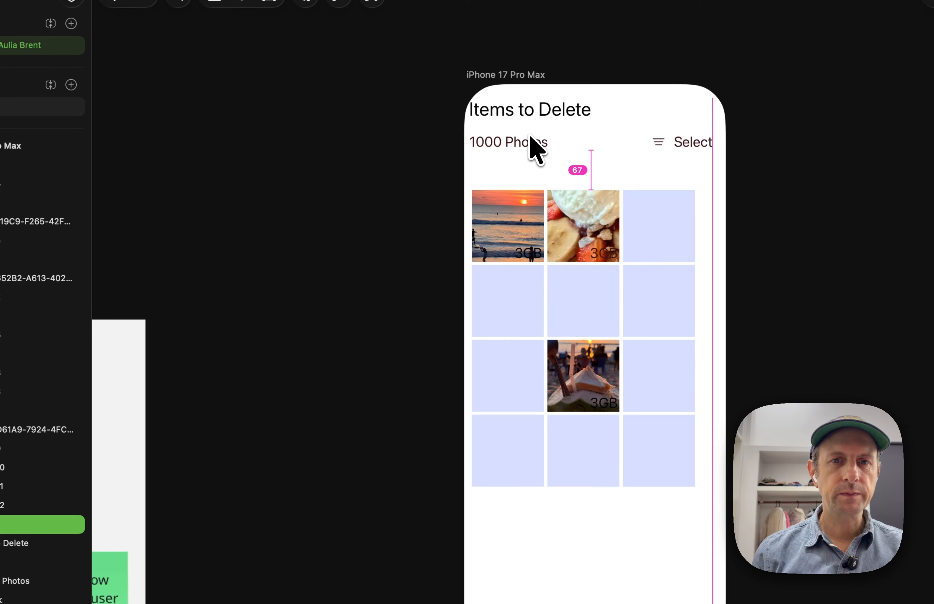
left_click(537, 150)
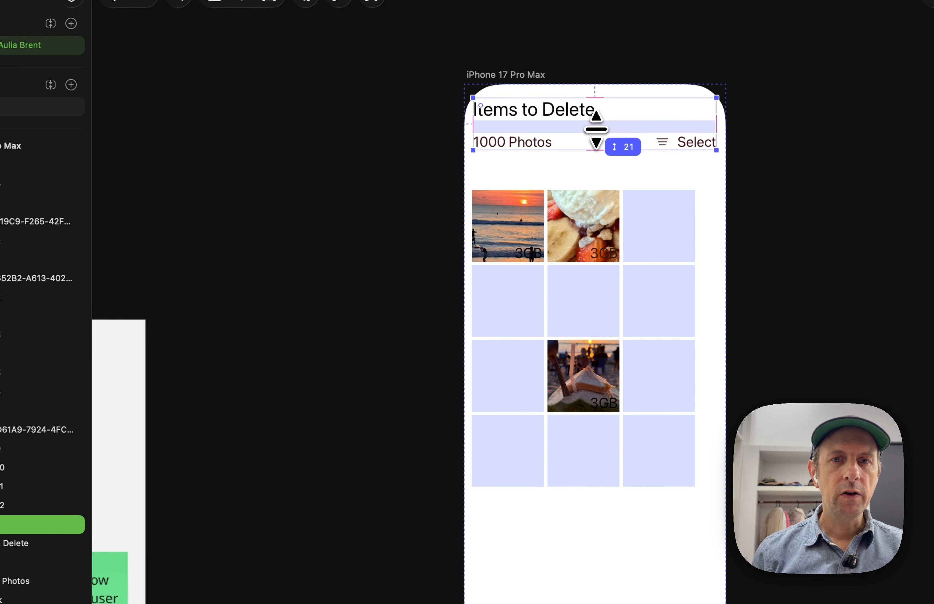